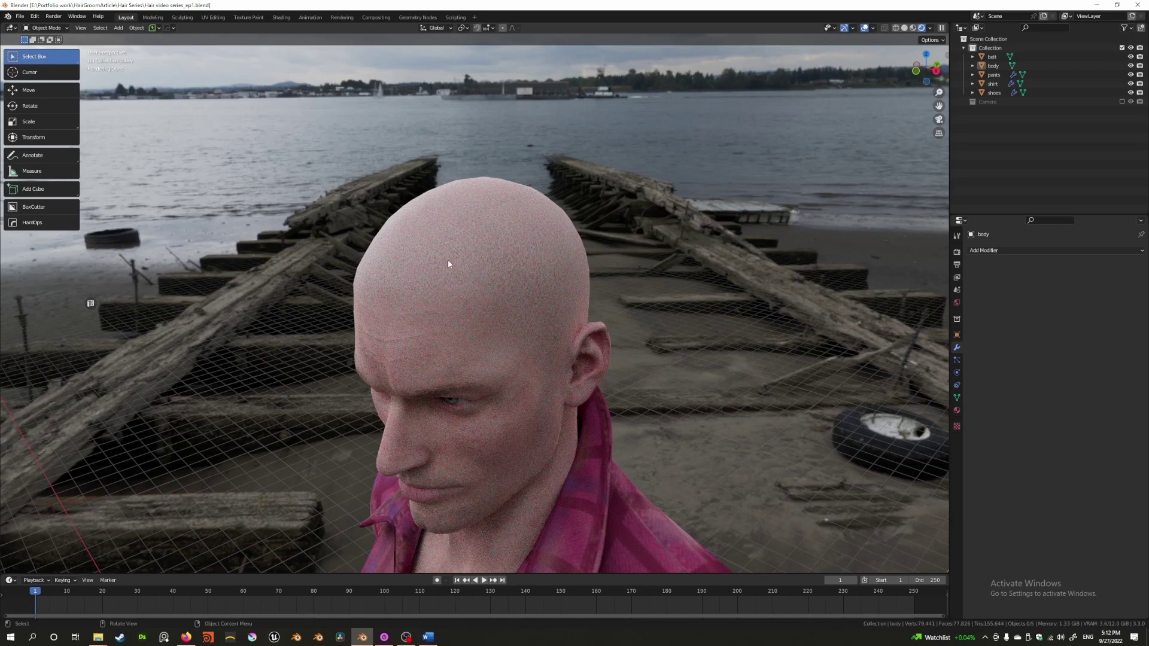
Add a Bezier curve to the scene and frame it
{"action": "left_click", "coordinate": [491, 272]}
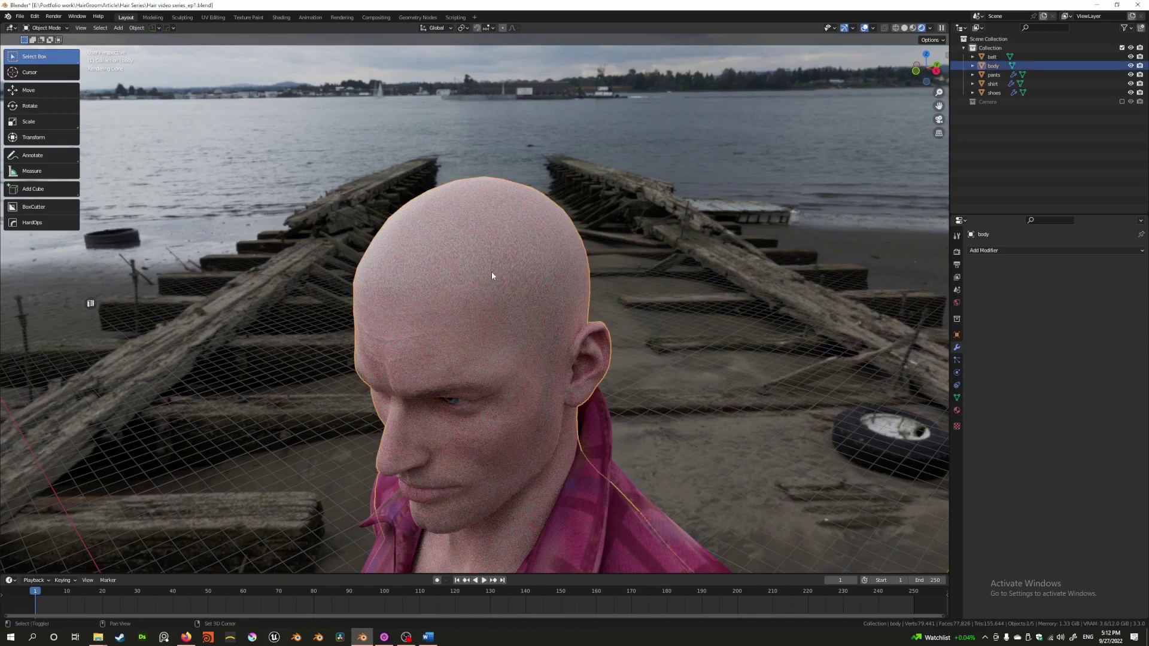
{"action": "key", "text": "shift+a"}
{"action": "mouse_move", "coordinate": [456, 196]}
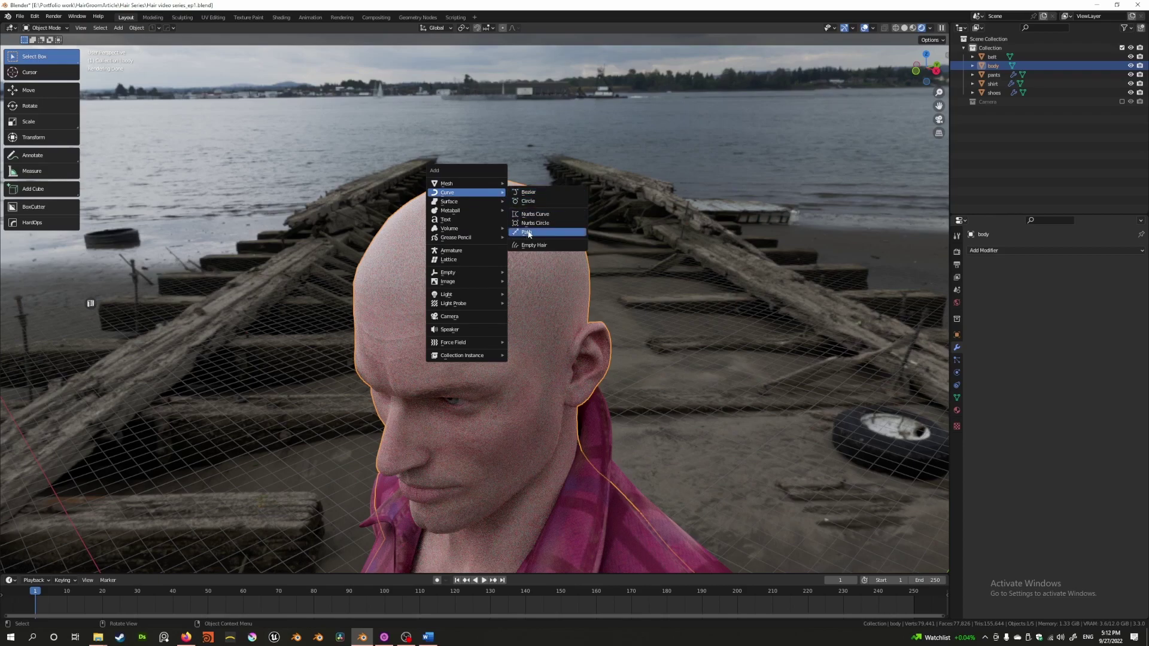
{"action": "left_click", "coordinate": [534, 193]}
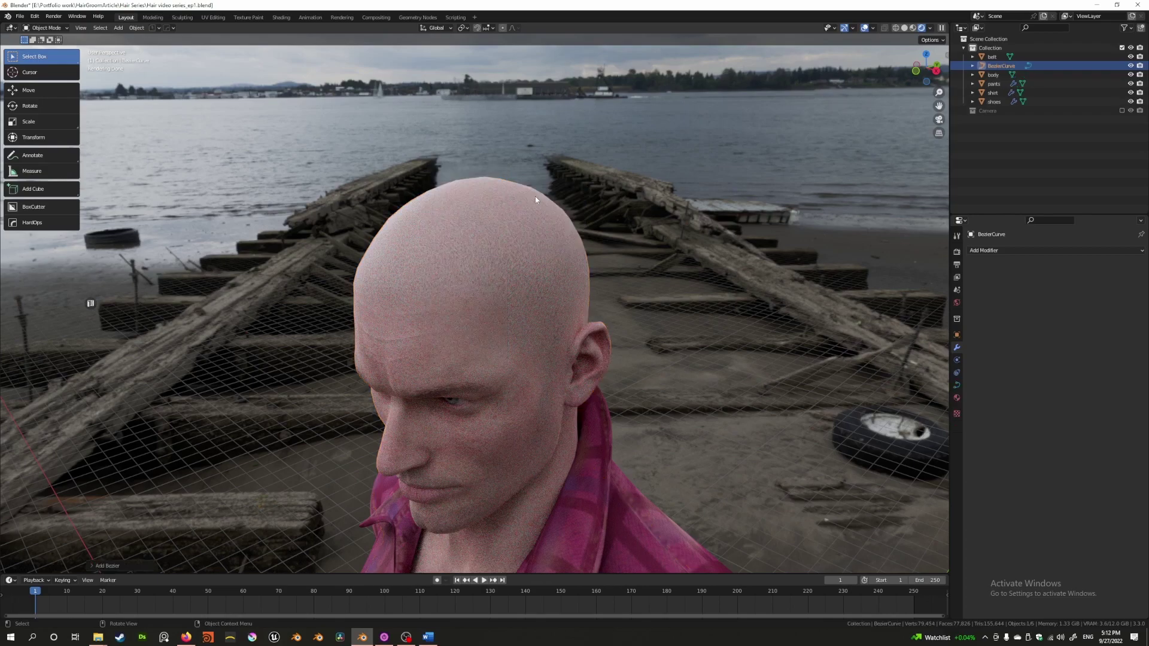
{"action": "key", "text": "f"}
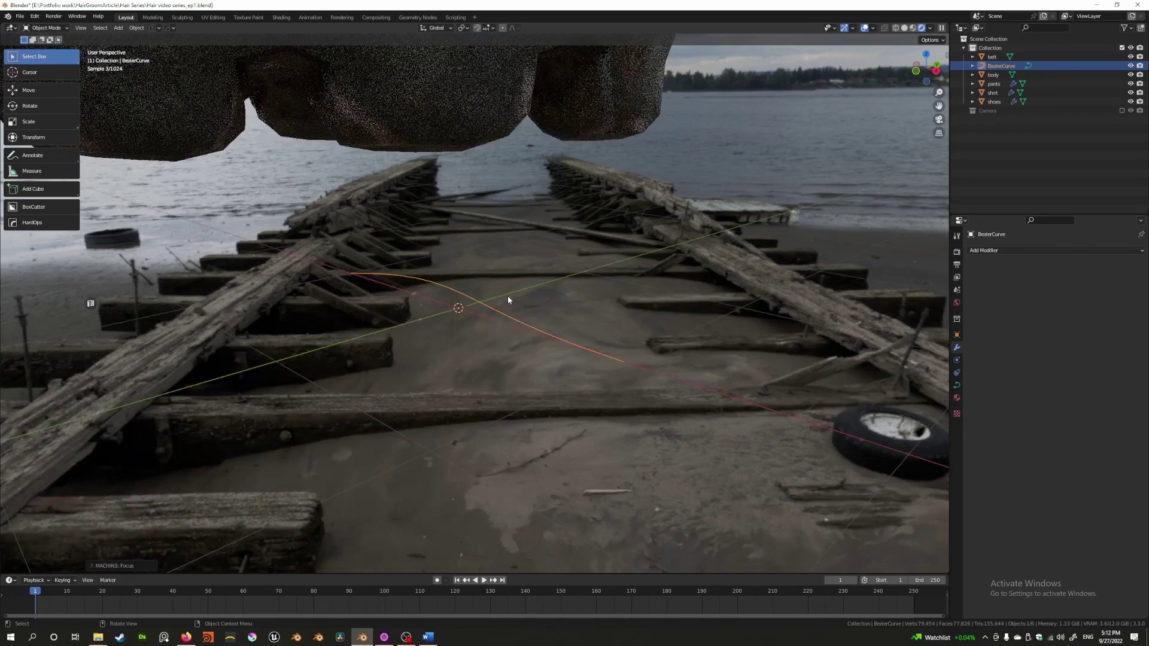
{"action": "scroll", "coordinate": [502, 295], "scroll_direction": "up", "scroll_amount": 1}
{"action": "scroll", "coordinate": [516, 297], "scroll_direction": "up", "scroll_amount": 2}
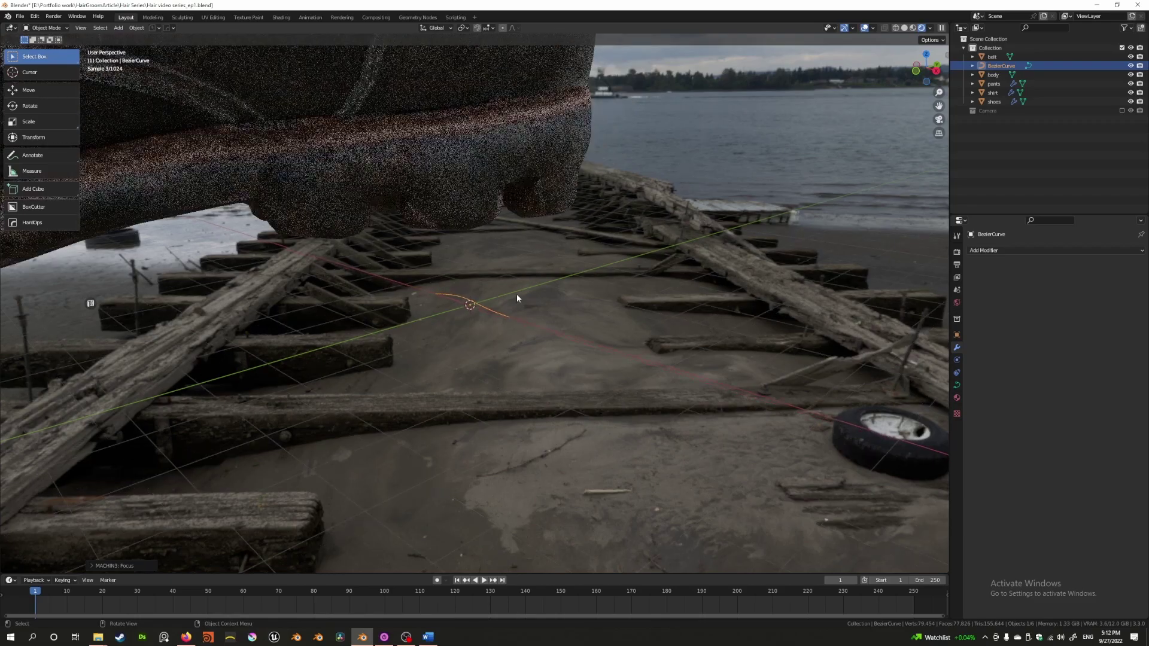
Enlarge the Bezier curve at the character's feet in Object Mode
{"action": "key", "text": "Tab"}
{"action": "left_click", "coordinate": [448, 297]}
{"action": "scroll", "coordinate": [477, 308], "scroll_direction": "down", "scroll_amount": 6}
{"action": "key", "text": "Tab"}
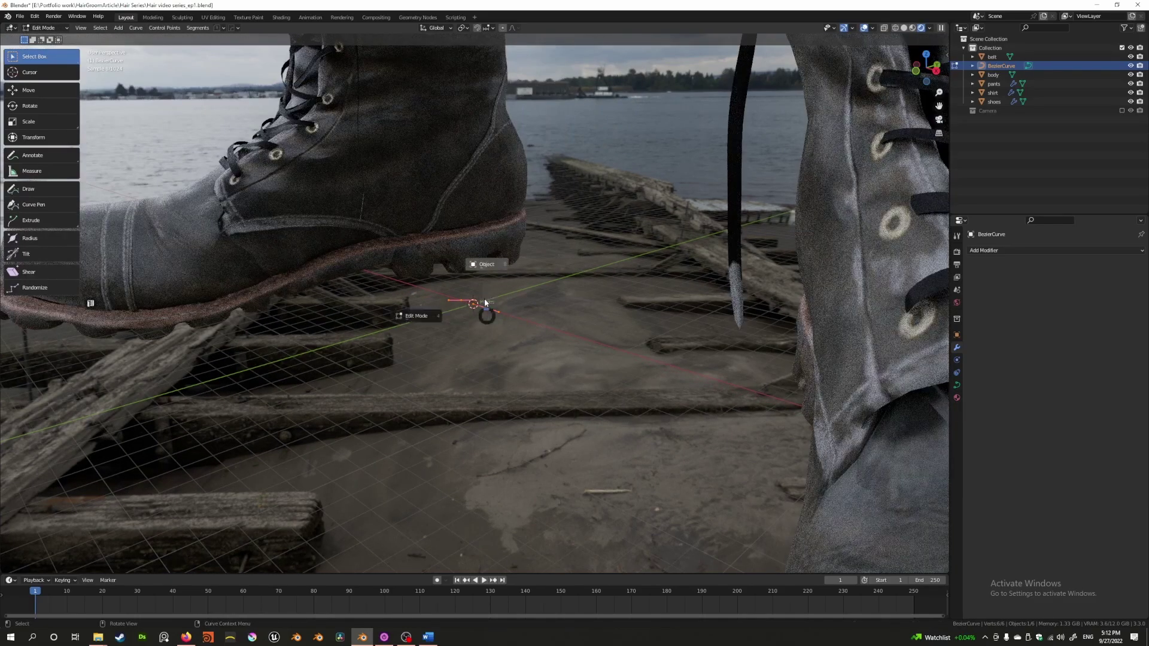
{"action": "left_click", "coordinate": [483, 298]}
{"action": "scroll", "coordinate": [503, 322], "scroll_direction": "down", "scroll_amount": 5}
{"action": "key", "text": "s"}
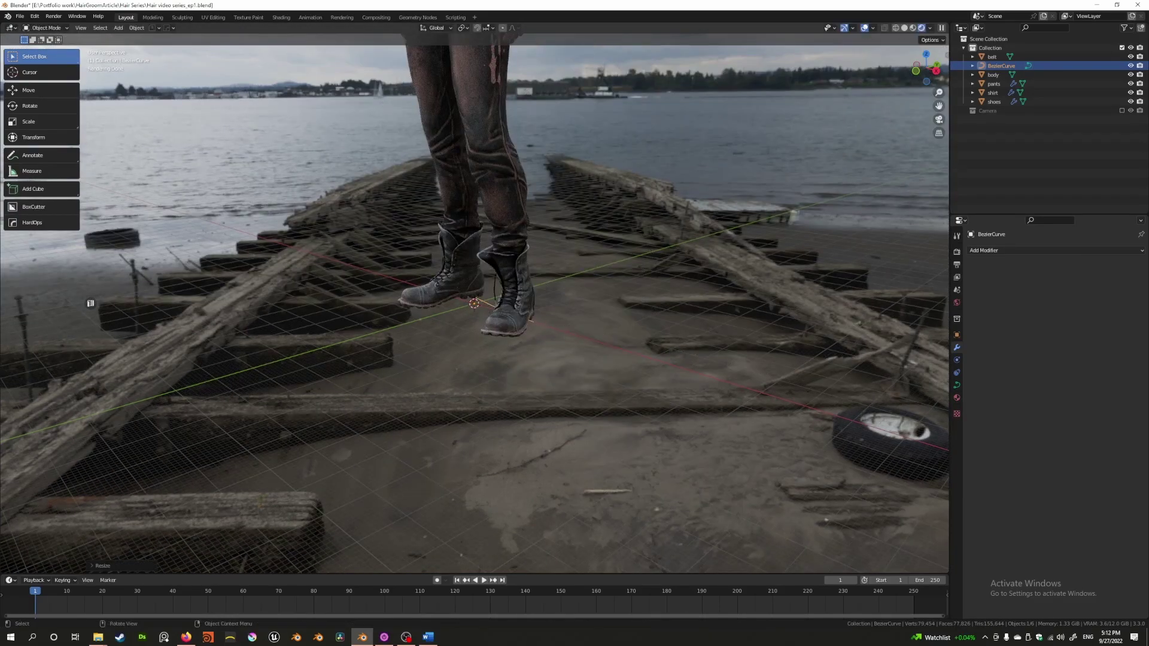
{"action": "left_click", "coordinate": [669, 345]}
Move the Bezier curve up along the Z axis to about the character's head height
{"action": "scroll", "coordinate": [663, 340], "scroll_direction": "down", "scroll_amount": 8}
{"action": "key", "text": "g"}
{"action": "key", "text": "z"}
{"action": "left_click", "coordinate": [643, 231]}
{"action": "scroll", "coordinate": [603, 245], "scroll_direction": "up", "scroll_amount": 6}
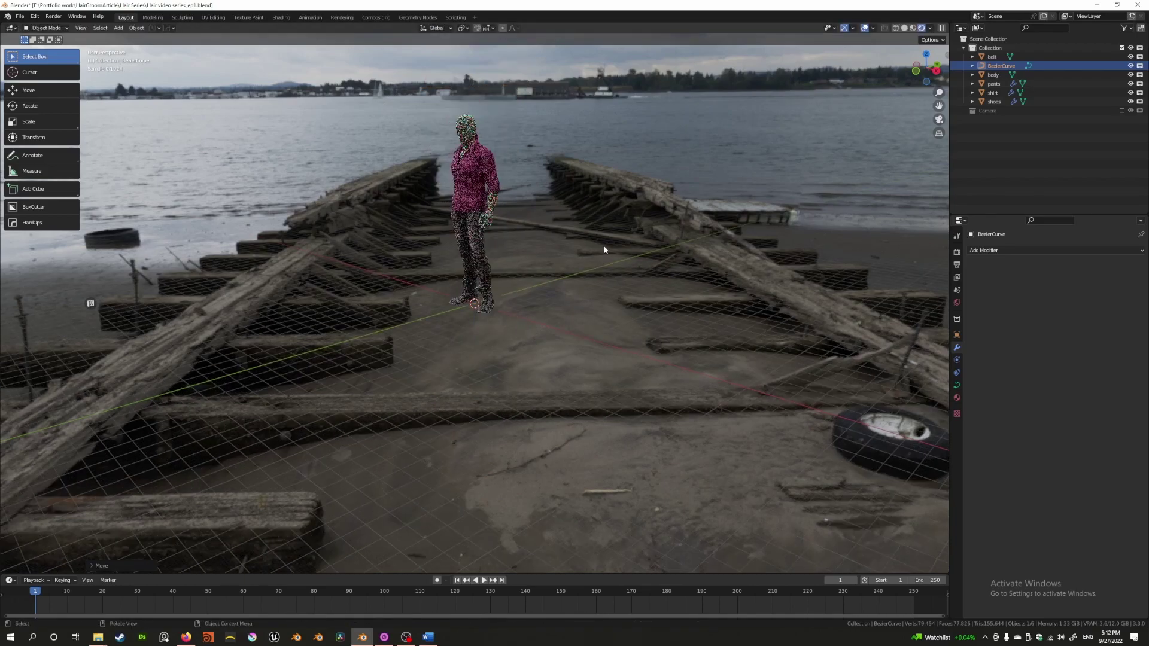
{"action": "scroll", "coordinate": [507, 235], "scroll_direction": "down", "scroll_amount": 1}
{"action": "middle_click_drag", "start_coordinate": [507, 236], "coordinate": [536, 488], "text": "shift"}
{"action": "middle_click_drag", "start_coordinate": [543, 233], "coordinate": [515, 384], "text": "shift"}
{"action": "scroll", "coordinate": [518, 365], "scroll_direction": "up", "scroll_amount": 2}
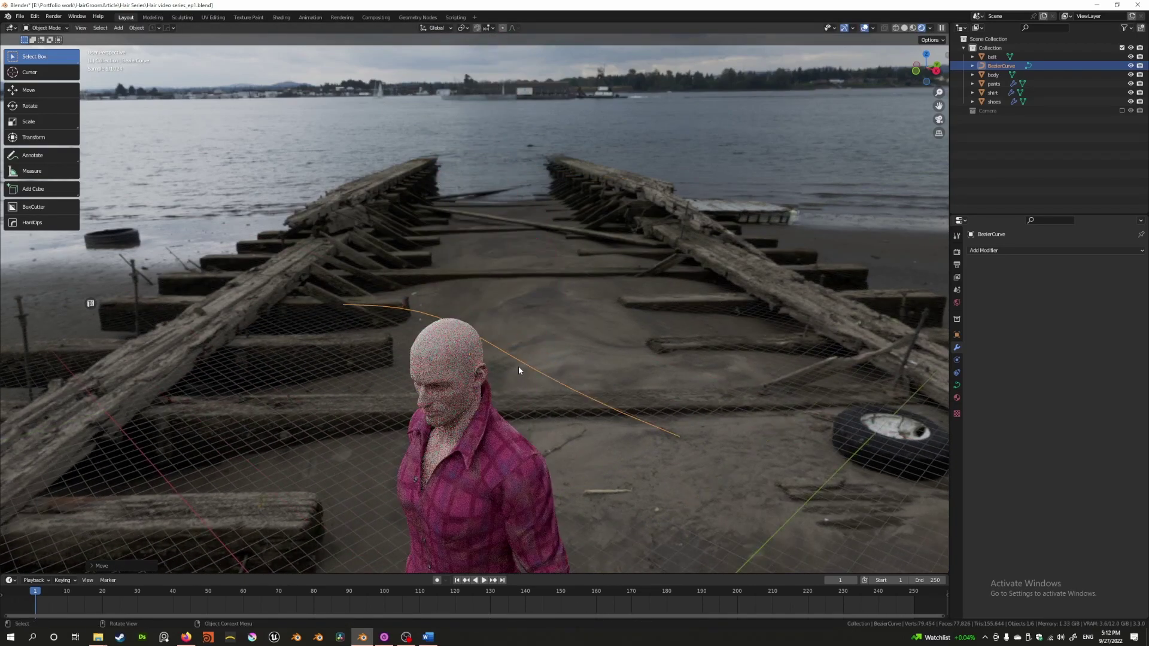
{"action": "middle_click_drag", "start_coordinate": [555, 343], "coordinate": [565, 308]}
Delete the Bezier curve and select the body mesh
{"action": "key", "text": "x"}
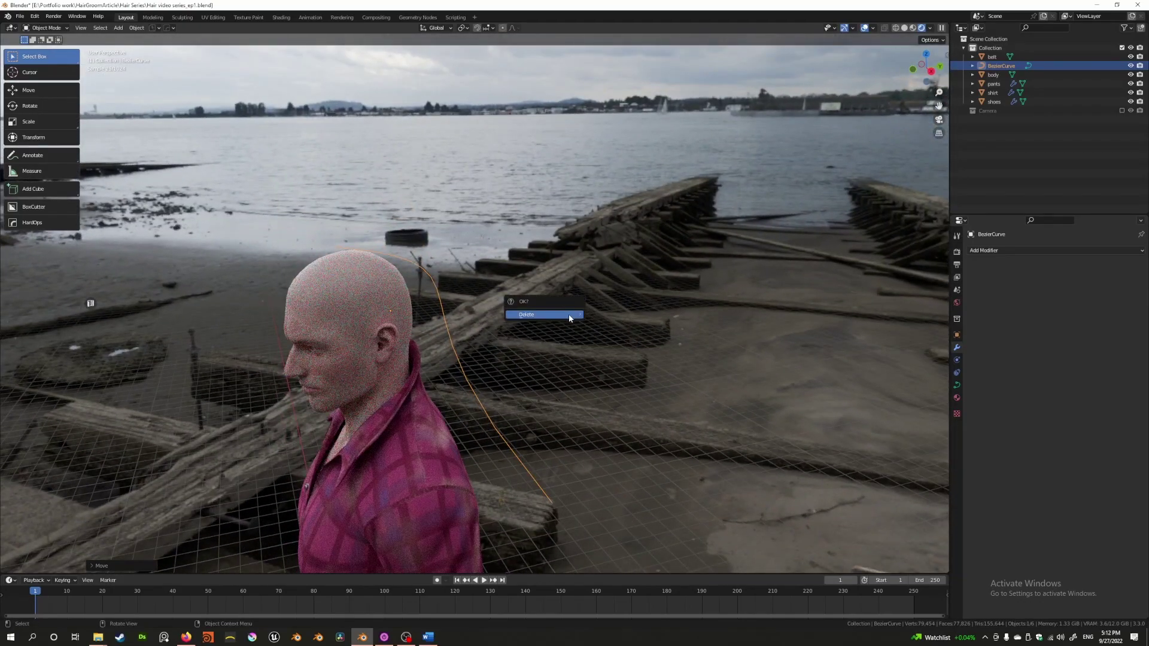
{"action": "left_click", "coordinate": [569, 314]}
{"action": "left_click", "coordinate": [341, 264]}
{"action": "middle_click_drag", "start_coordinate": [341, 264], "coordinate": [456, 298]}
{"action": "scroll", "coordinate": [462, 270], "scroll_direction": "up", "scroll_amount": 4}
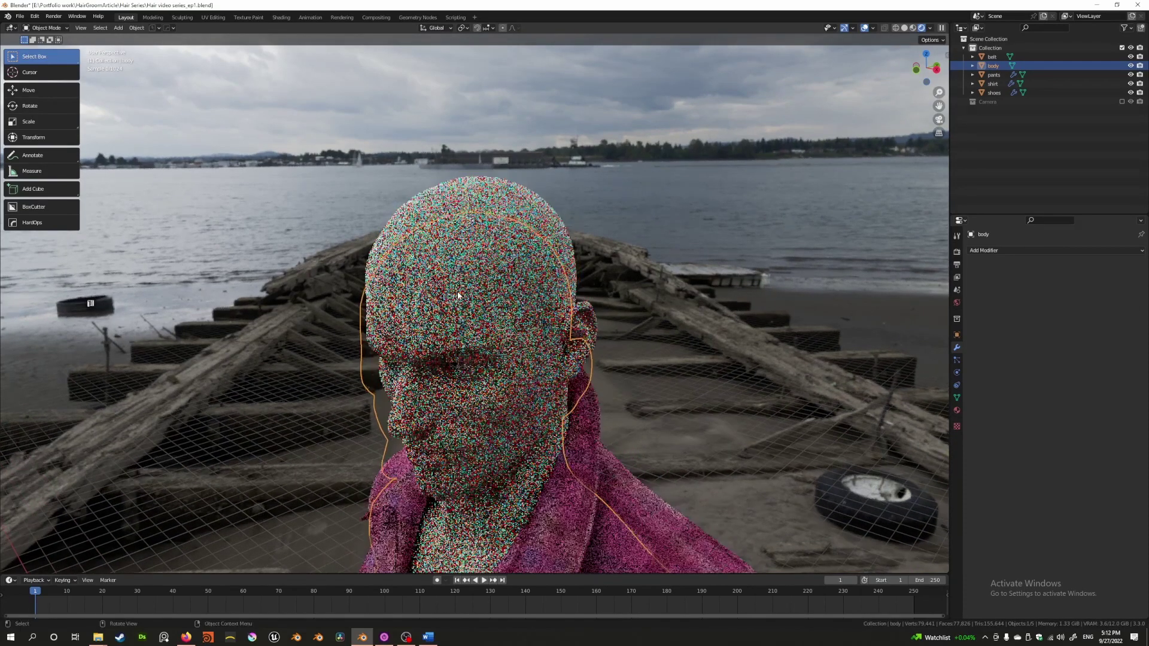
{"action": "key", "text": "shift+a"}
{"action": "key", "text": "Escape"}
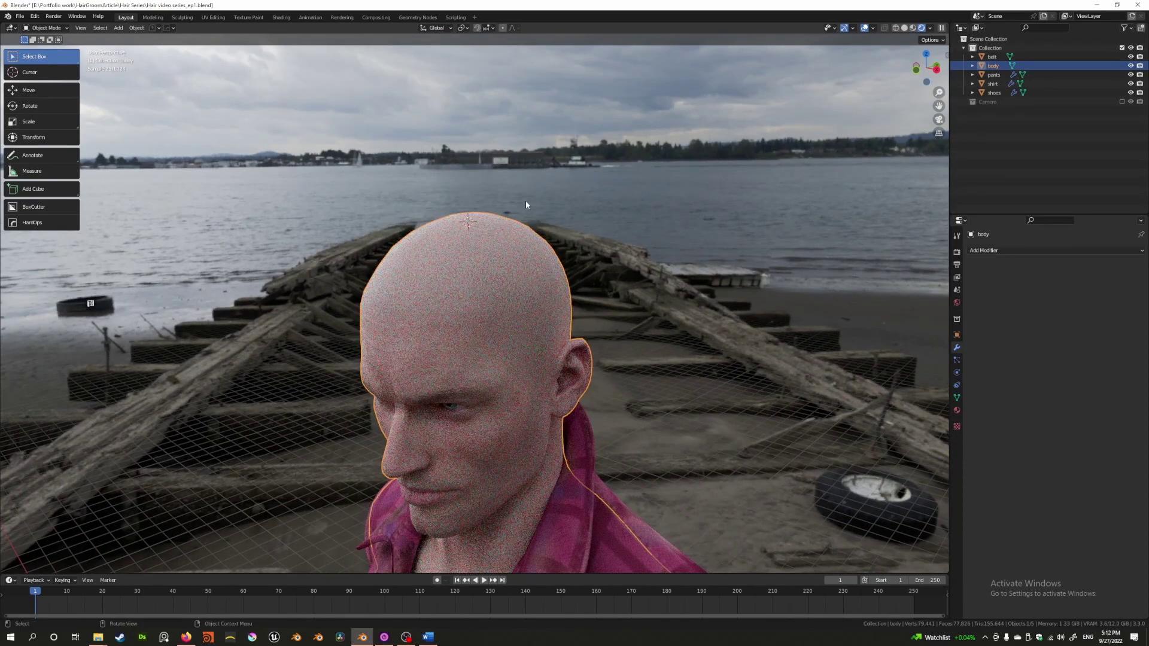
{"action": "middle_click_drag", "start_coordinate": [521, 181], "coordinate": [507, 223]}
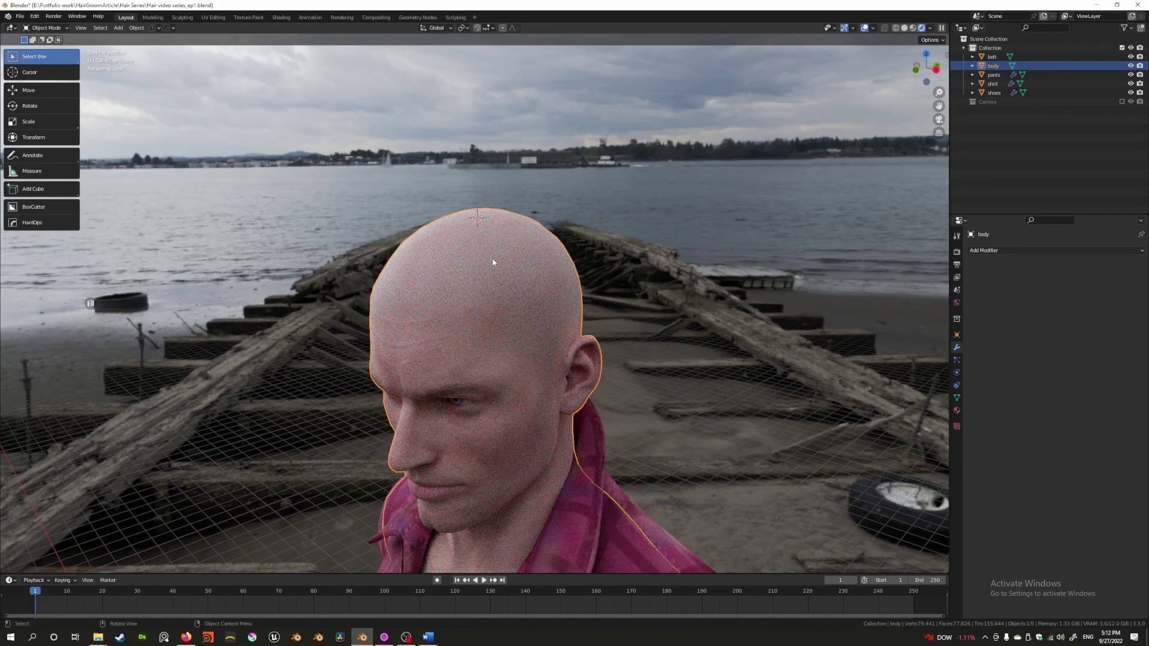
{"action": "key", "text": "shift+a"}
{"action": "mouse_move", "coordinate": [473, 235]}
{"action": "key", "text": "shift+a"}
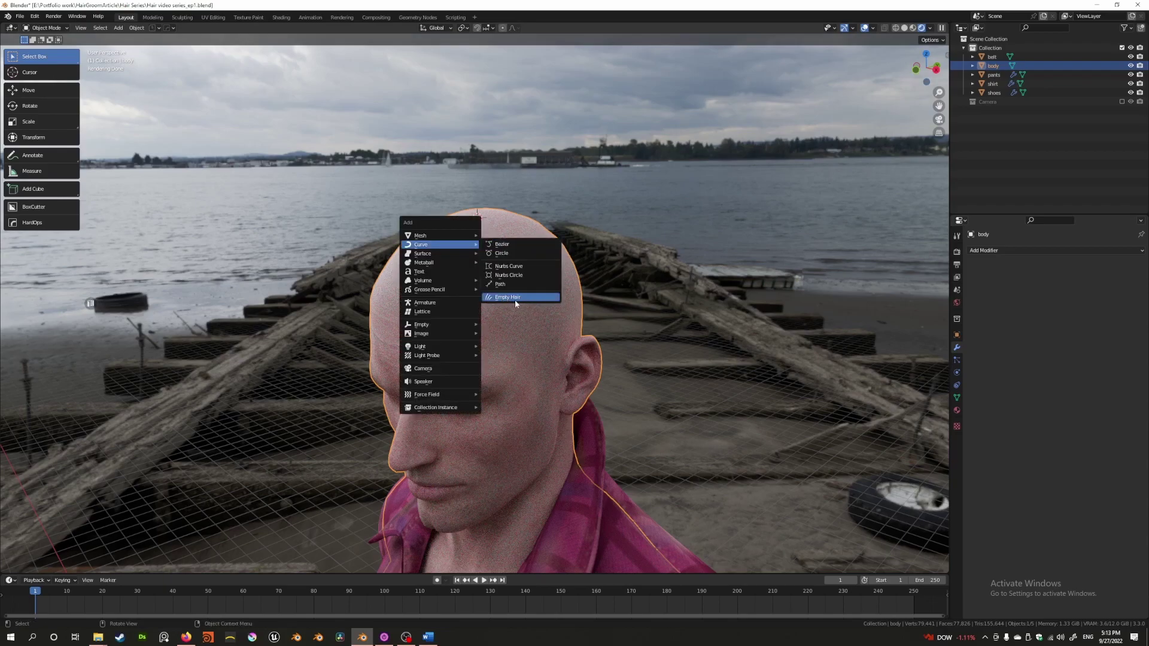
{"action": "middle_click_drag", "start_coordinate": [480, 245], "coordinate": [467, 309]}
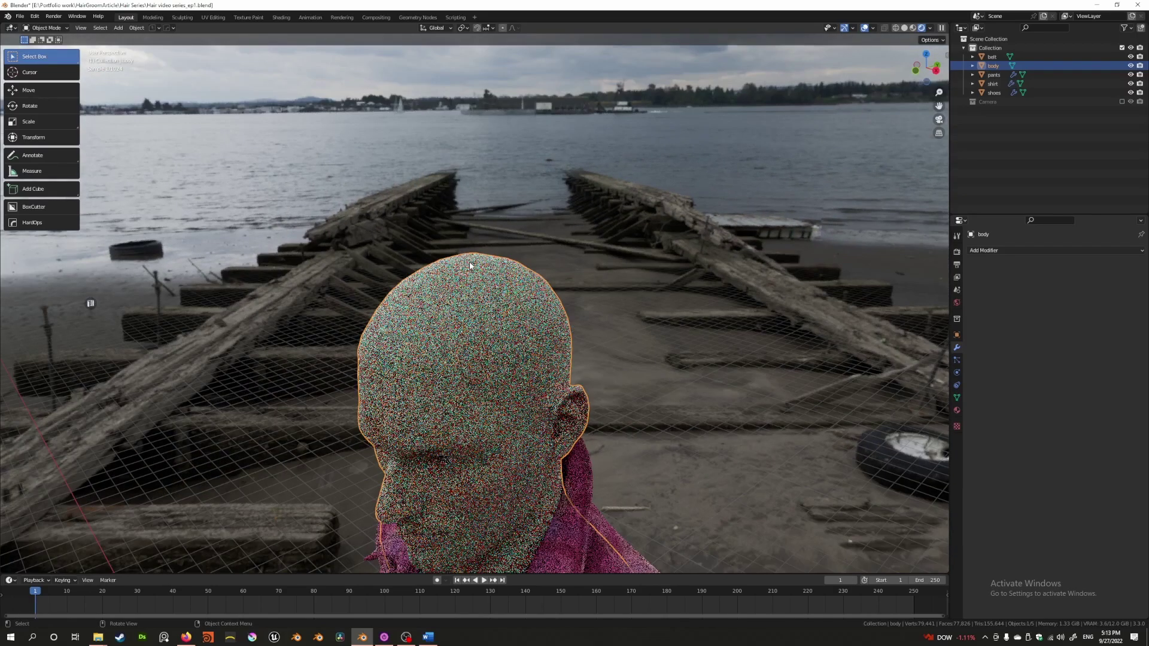
Add an Empty Hair curves object to the selected body mesh
{"action": "scroll", "coordinate": [468, 308], "scroll_direction": "up", "scroll_amount": 4}
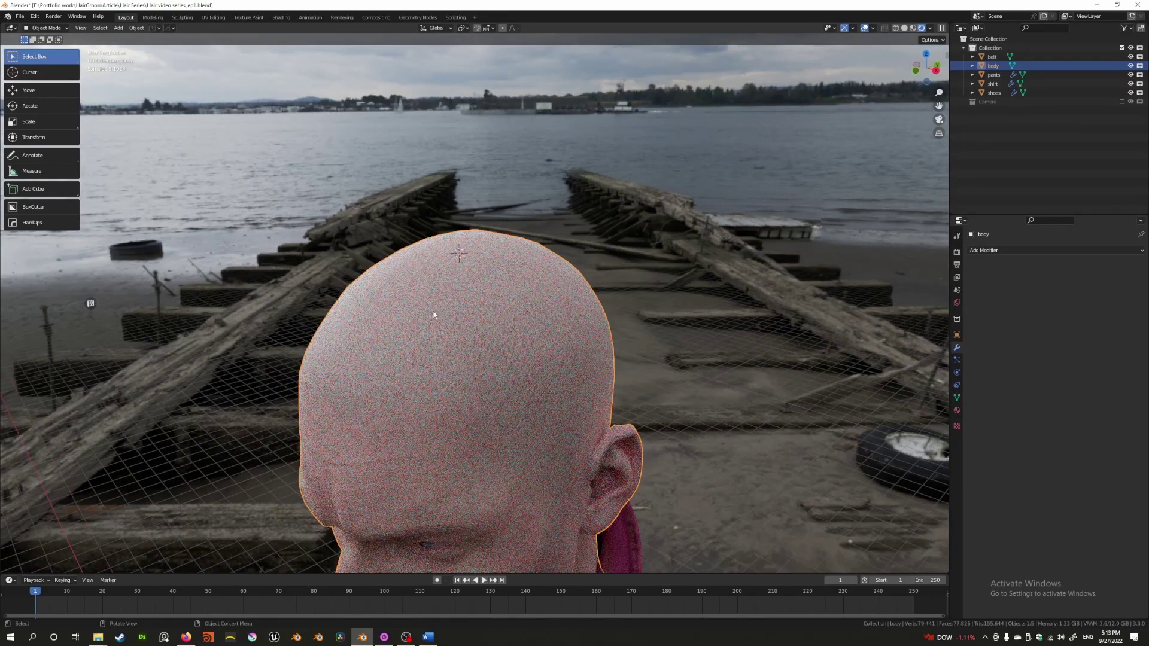
{"action": "middle_click_drag", "start_coordinate": [458, 281], "coordinate": [465, 250]}
{"action": "key", "text": "shift+a"}
{"action": "mouse_move", "coordinate": [475, 232]}
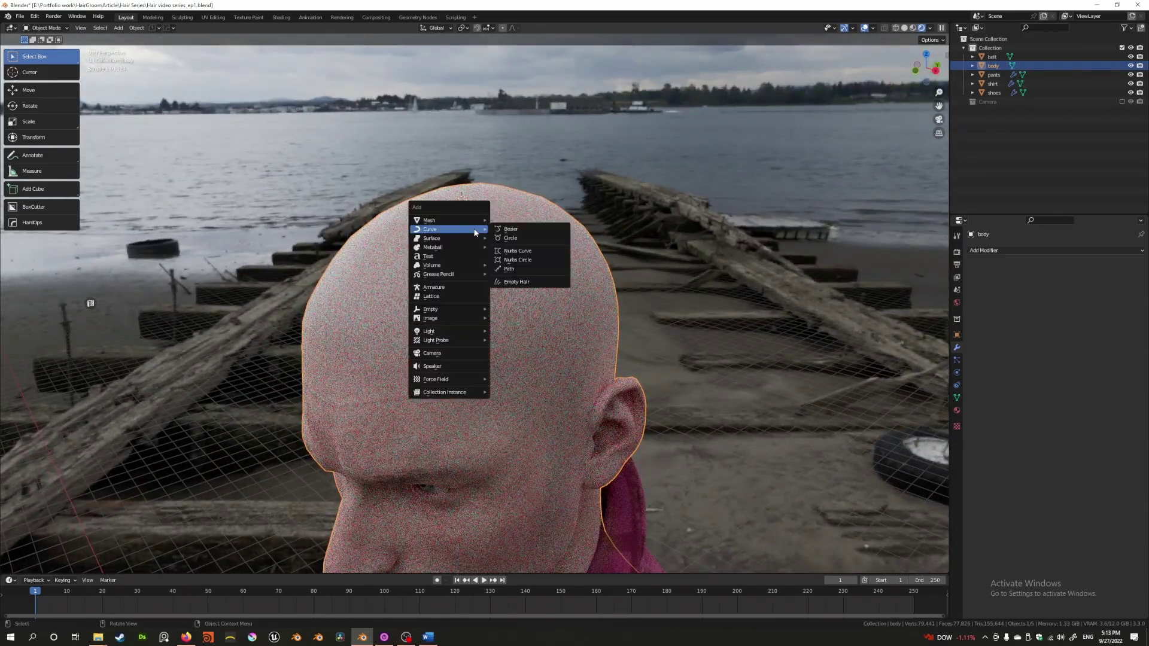
{"action": "left_click", "coordinate": [516, 283]}
{"action": "scroll", "coordinate": [513, 280], "scroll_direction": "down", "scroll_amount": 2}
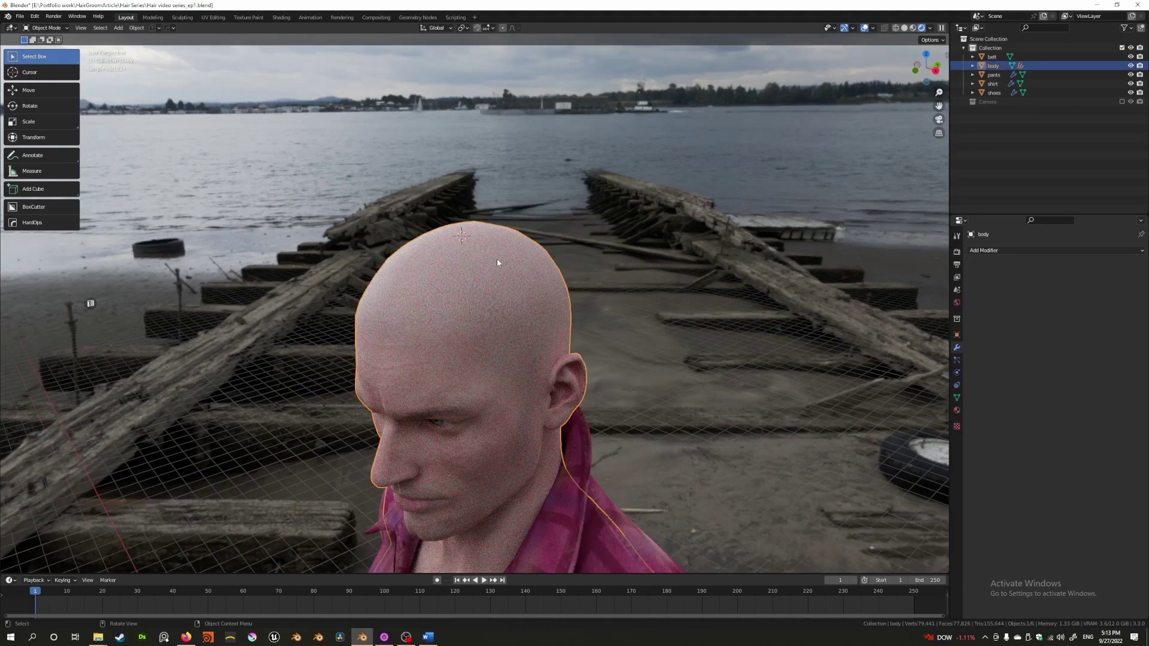
Expand the body object's hierarchy and inspect the Curves object parented under it
{"action": "left_click", "coordinate": [971, 65]}
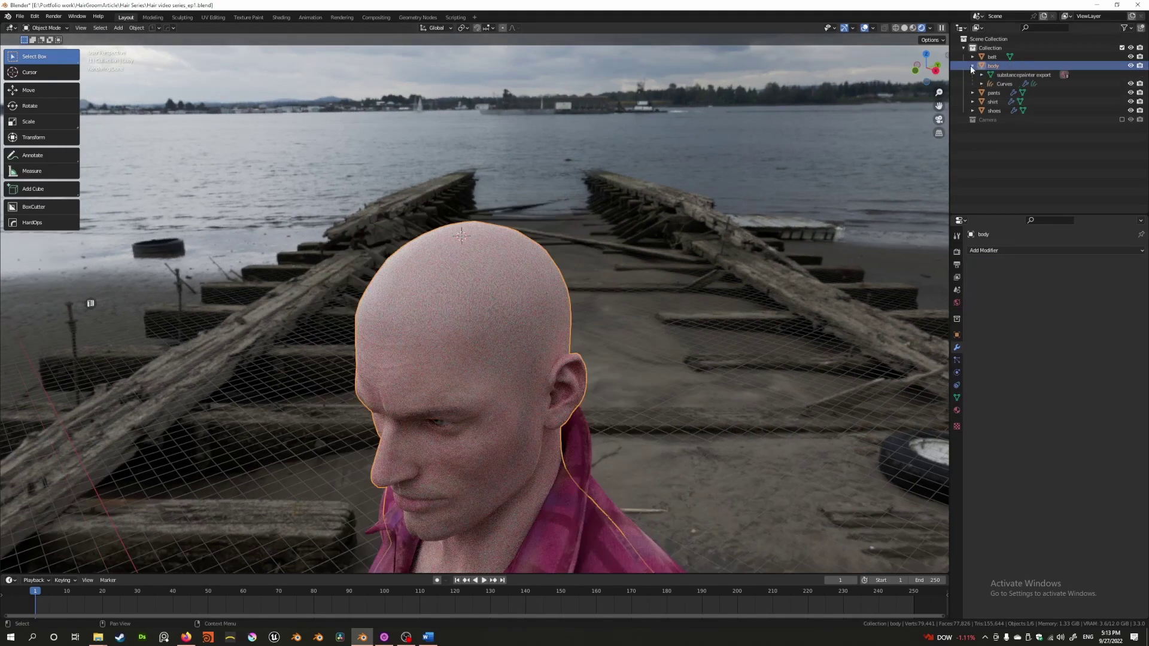
{"action": "left_click", "coordinate": [999, 85]}
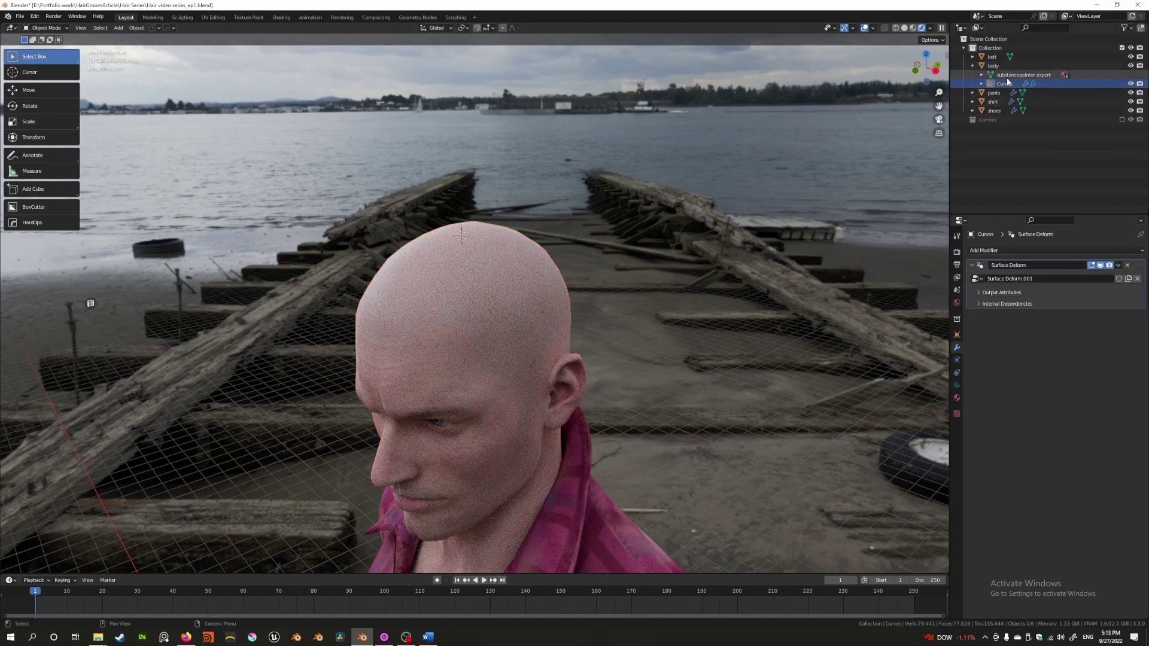
{"action": "left_click", "coordinate": [993, 66]}
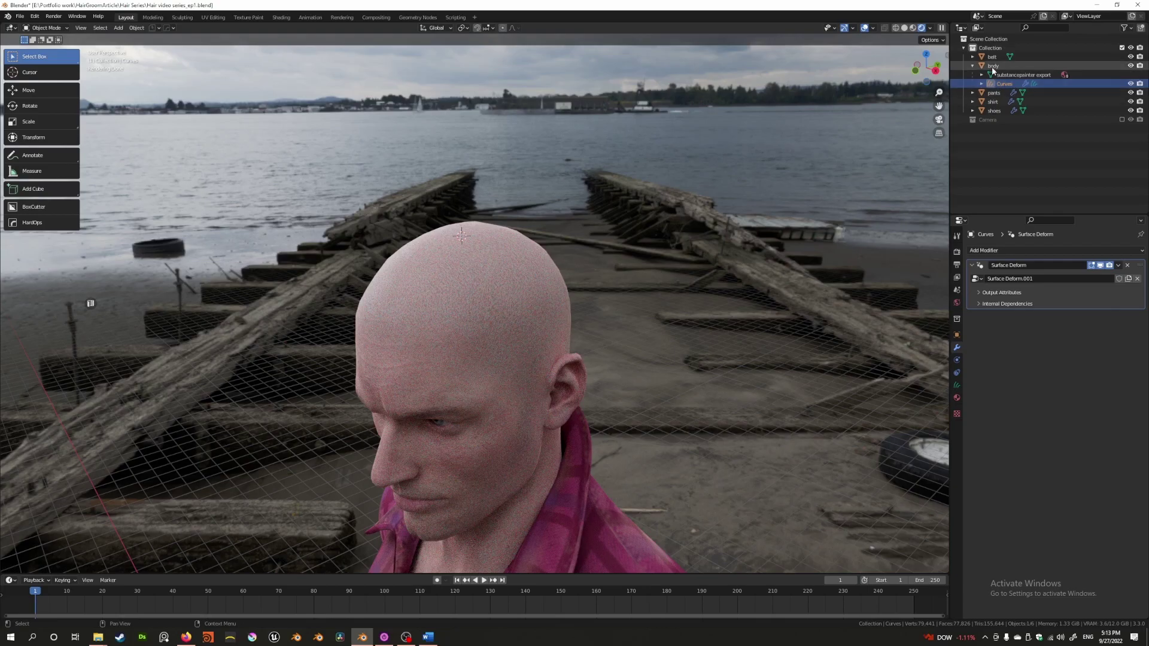
Switch the viewport to solid shading
{"action": "mouse_move", "coordinate": [475, 279]}
{"action": "middle_mouse_down"}
{"action": "mouse_move", "coordinate": [497, 266]}
{"action": "mouse_move", "coordinate": [482, 274]}
{"action": "middle_mouse_up"}
{"action": "key", "text": "g"}
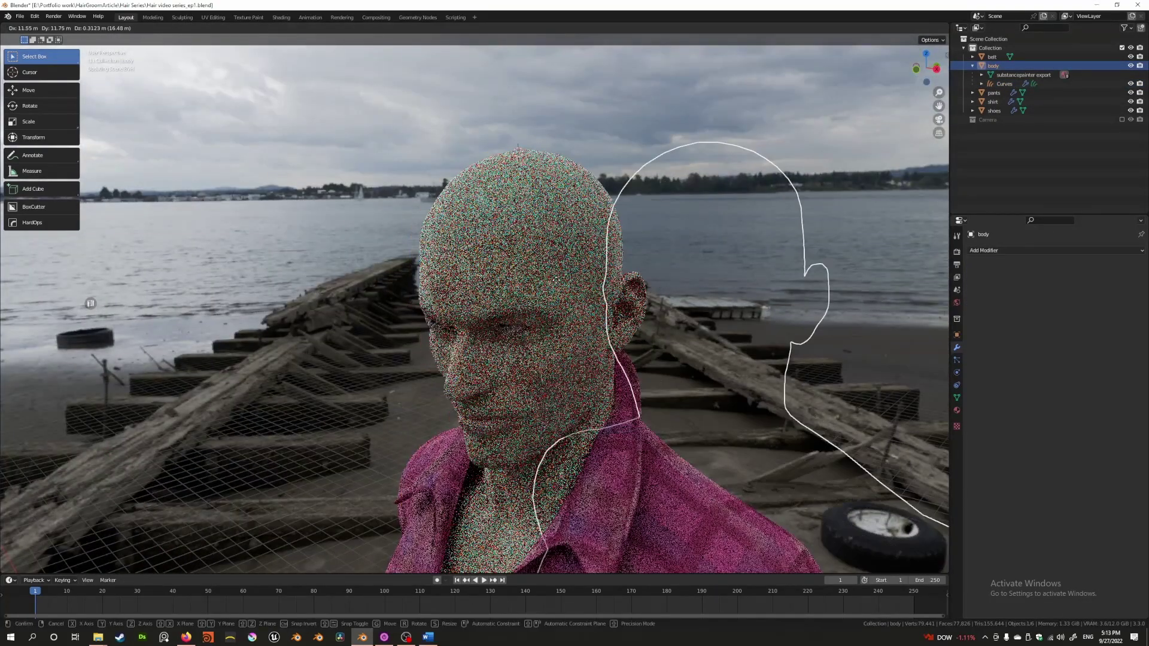
{"action": "key", "text": "Escape"}
{"action": "key", "text": "z"}
{"action": "scroll", "coordinate": [533, 222], "scroll_direction": "down", "scroll_amount": 4}
{"action": "scroll", "coordinate": [544, 225], "scroll_direction": "up", "scroll_amount": 4}
{"action": "middle_click_drag", "start_coordinate": [555, 228], "coordinate": [734, 224]}
Compare the modifiers of the body and its Curves child, and delete the Curves object
{"action": "left_click", "coordinate": [1005, 84]}
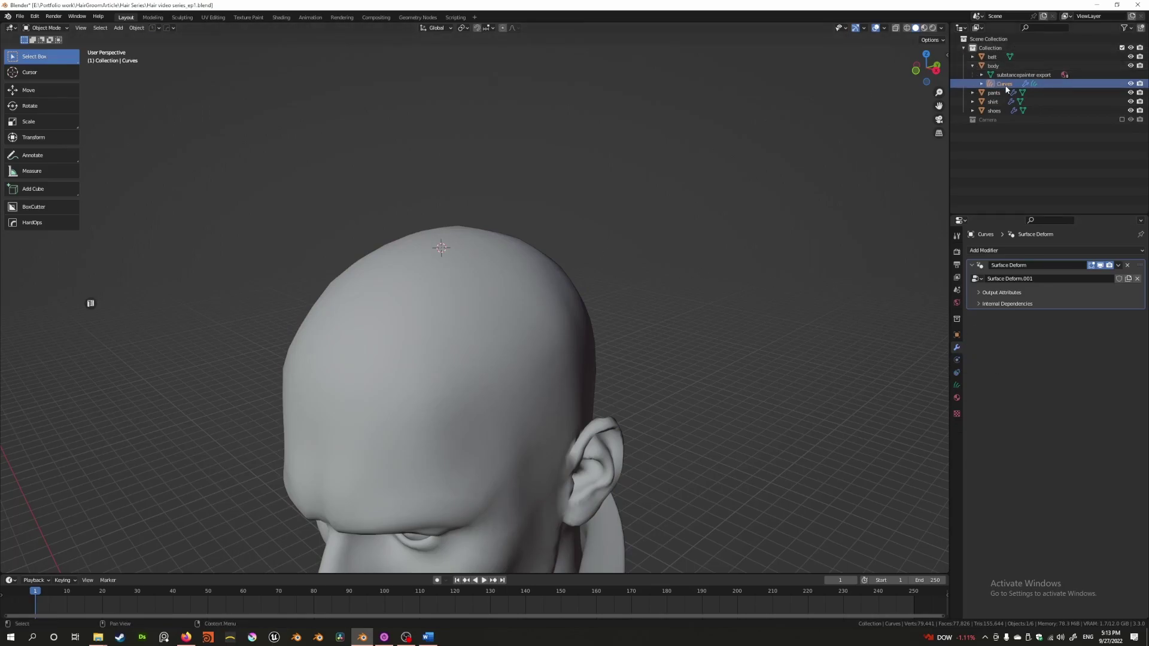
{"action": "left_click", "coordinate": [992, 67]}
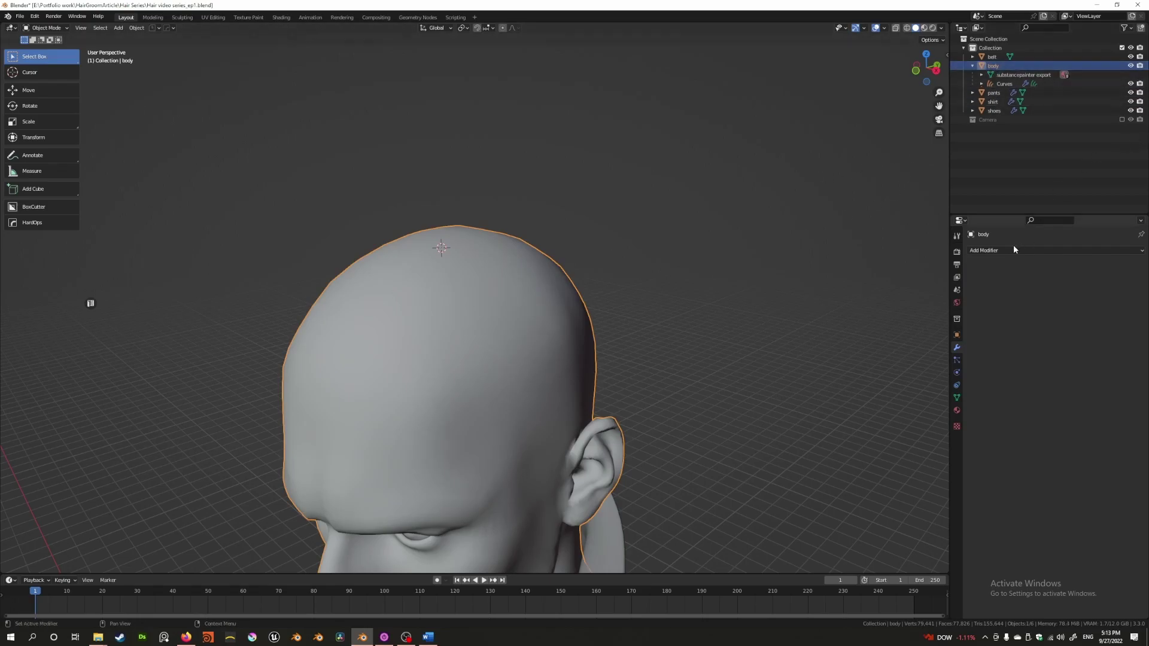
{"action": "left_click", "coordinate": [998, 84]}
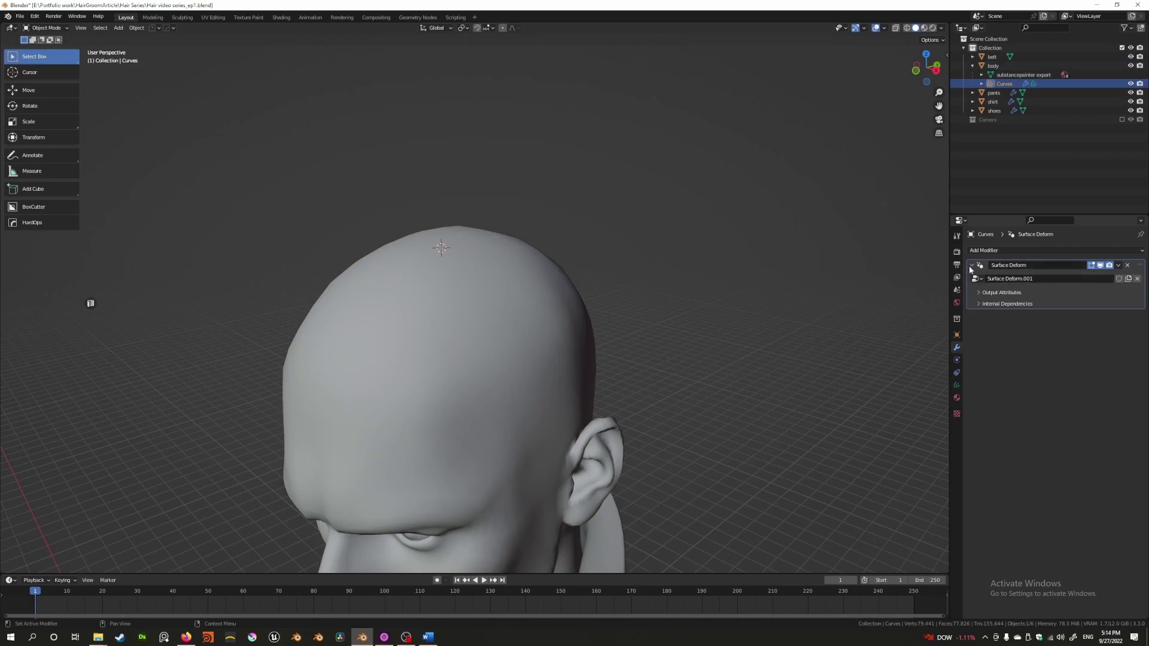
{"action": "key", "text": "Delete"}
{"action": "middle_click_drag", "start_coordinate": [557, 235], "coordinate": [710, 223]}
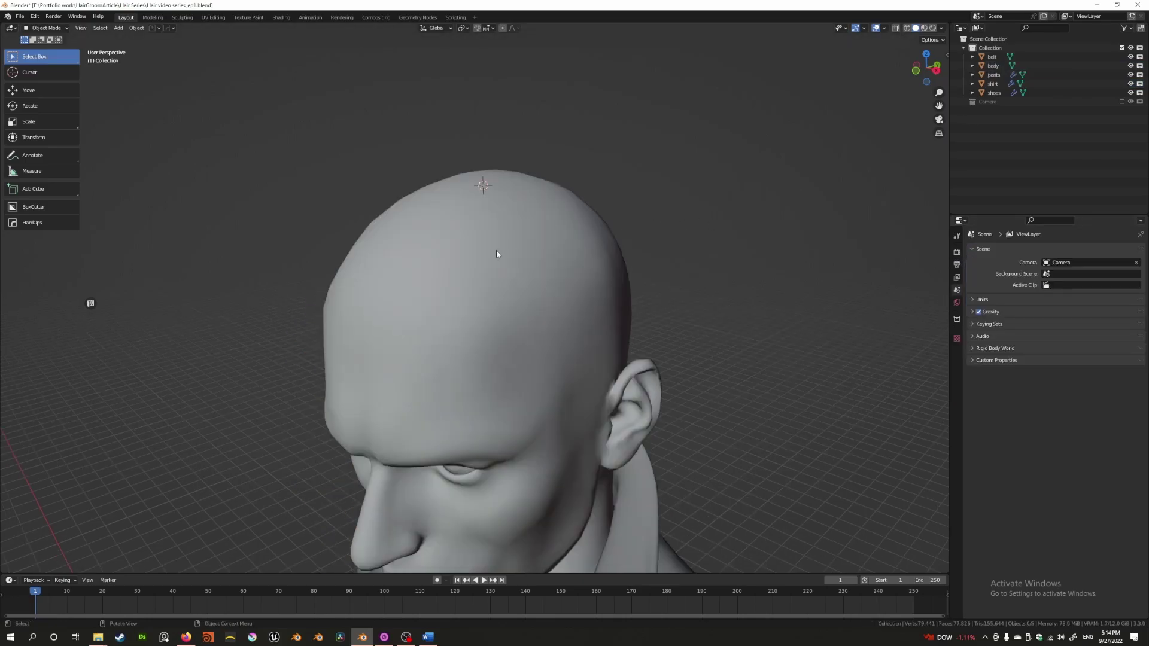
Select the body mesh and add an Empty Hair curves object to it
{"action": "left_click", "coordinate": [495, 251]}
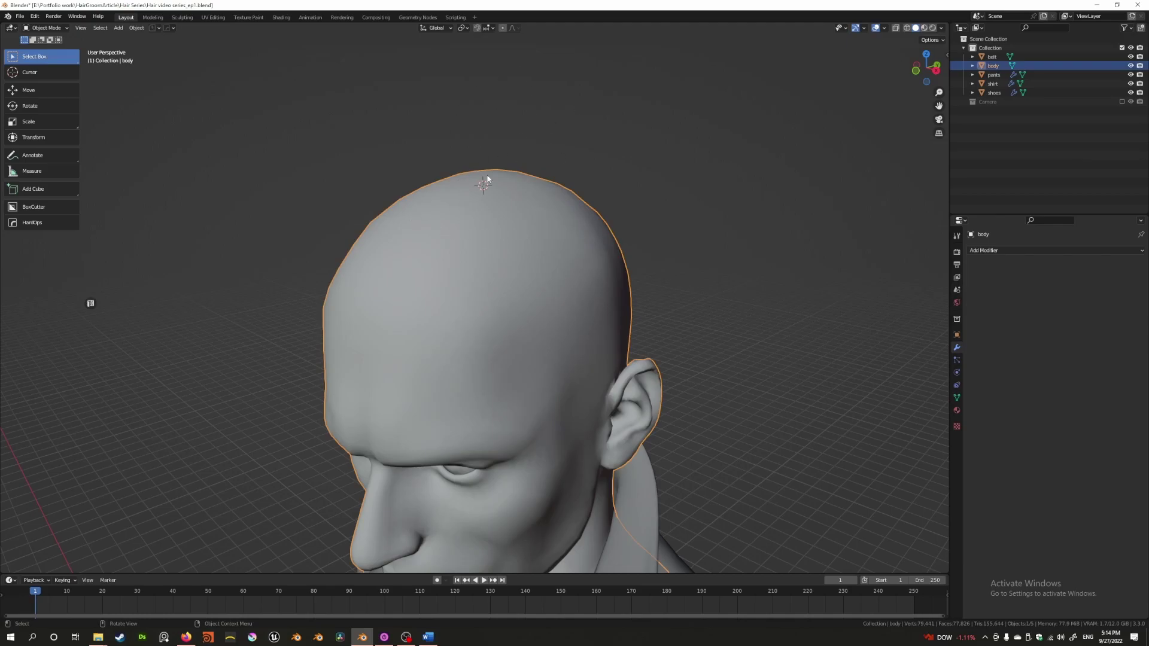
{"action": "key", "text": "shift+a"}
{"action": "left_click", "coordinate": [577, 261]}
{"action": "middle_click_drag", "start_coordinate": [508, 207], "coordinate": [479, 176]}
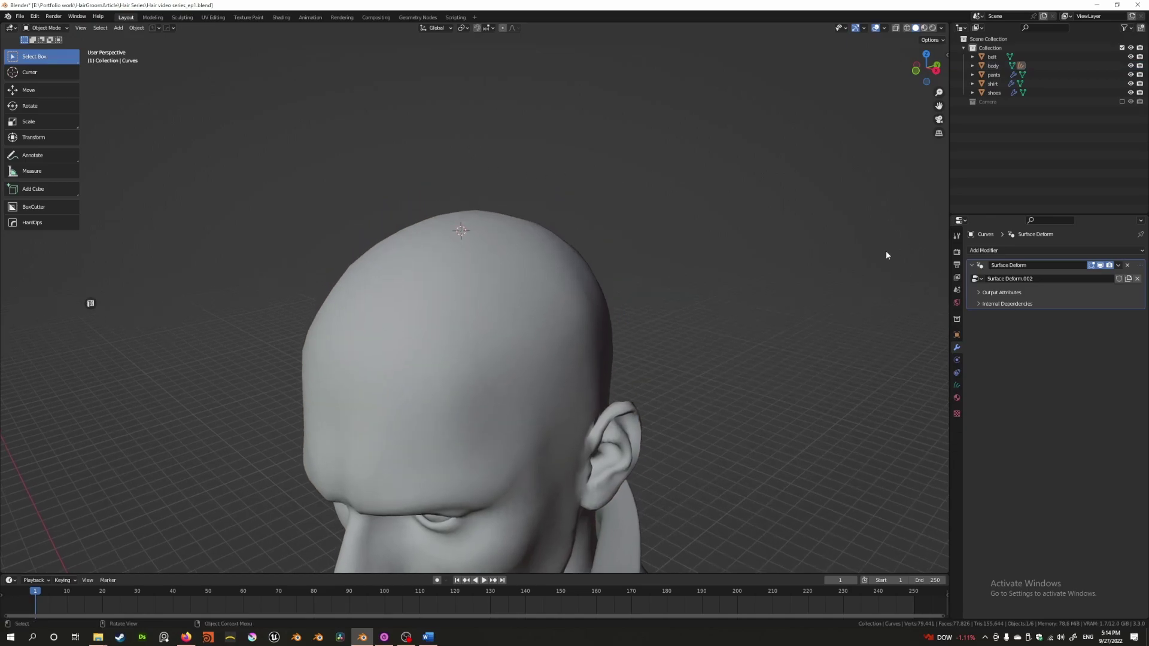
Rename the Curves object parented under the body to "Hair"
{"action": "left_click", "coordinate": [973, 66]}
{"action": "double_click", "coordinate": [1004, 84]}
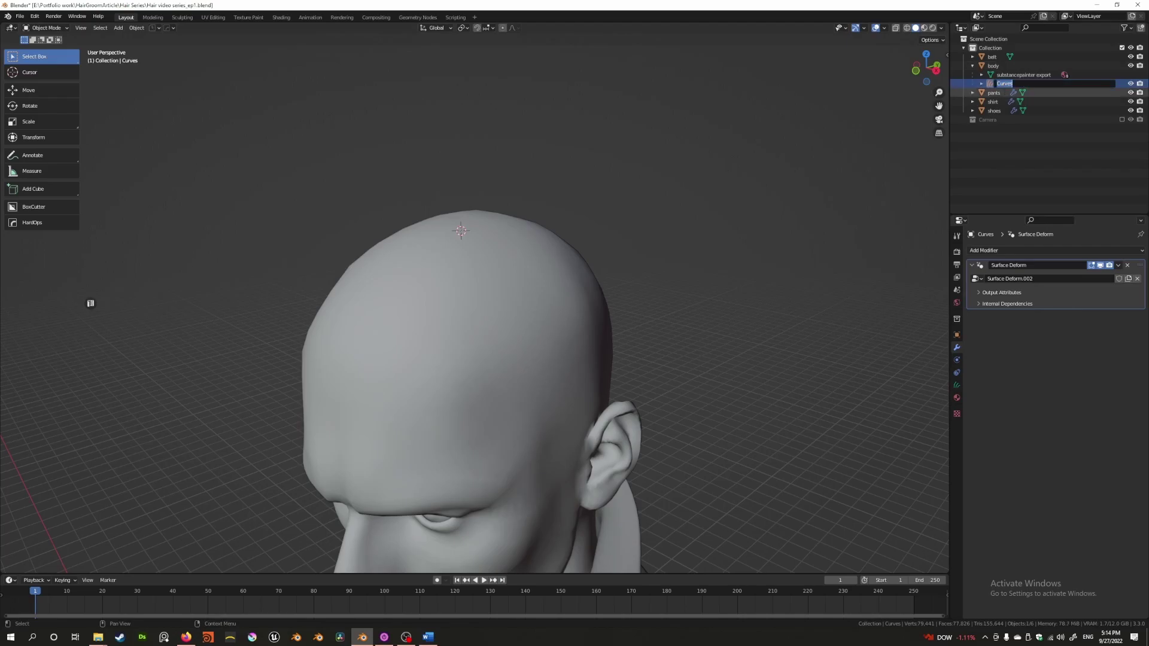
{"action": "type", "text": "H"}
{"action": "key", "text": "BackSpace"}
{"action": "key", "text": "BackSpace"}
{"action": "type", "text": "air"}
{"action": "key", "text": "Return"}
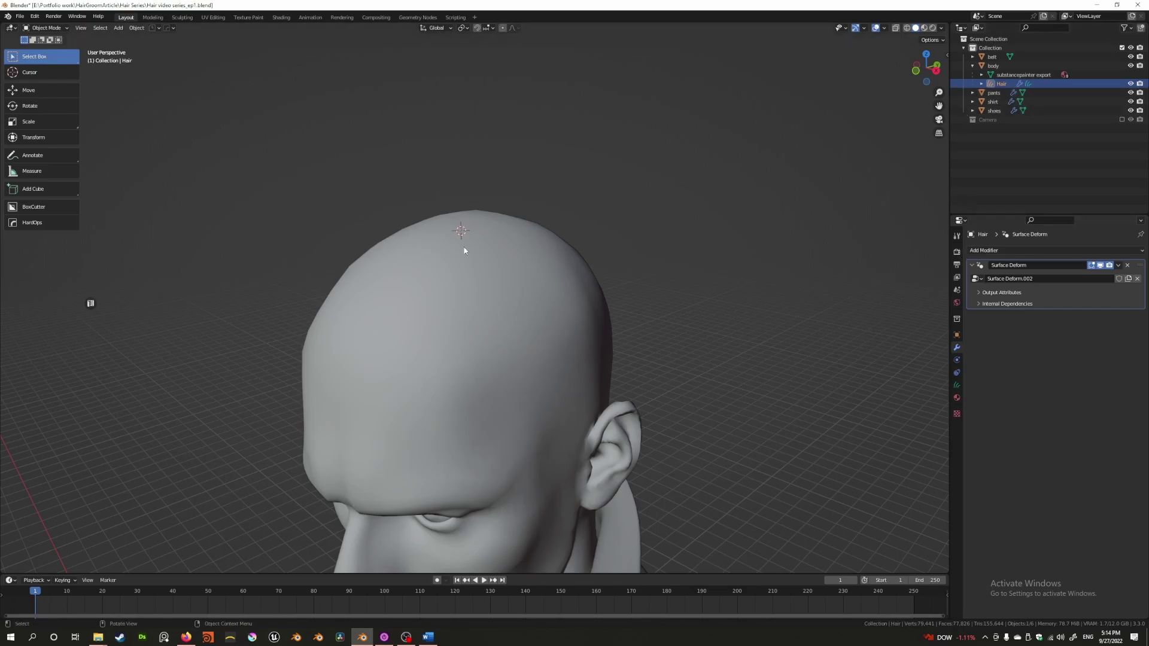
Examine the Hair object's data properties, including its attributes, surface object and UV map settings
{"action": "middle_click_drag", "start_coordinate": [461, 249], "coordinate": [437, 248]}
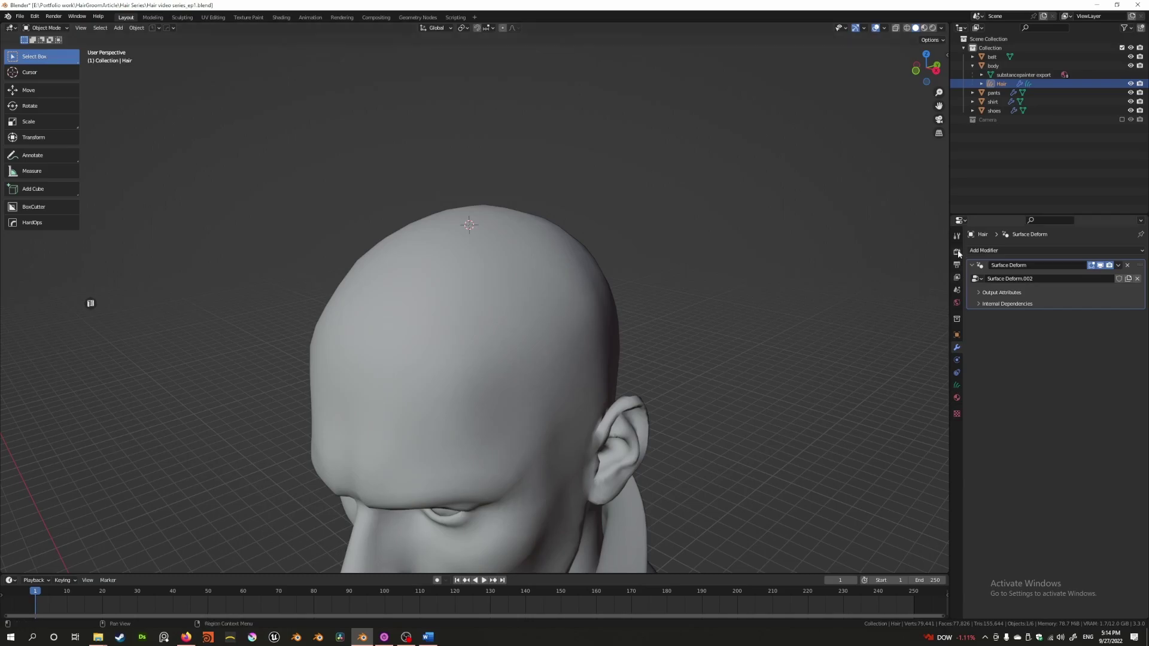
{"action": "left_click", "coordinate": [956, 387]}
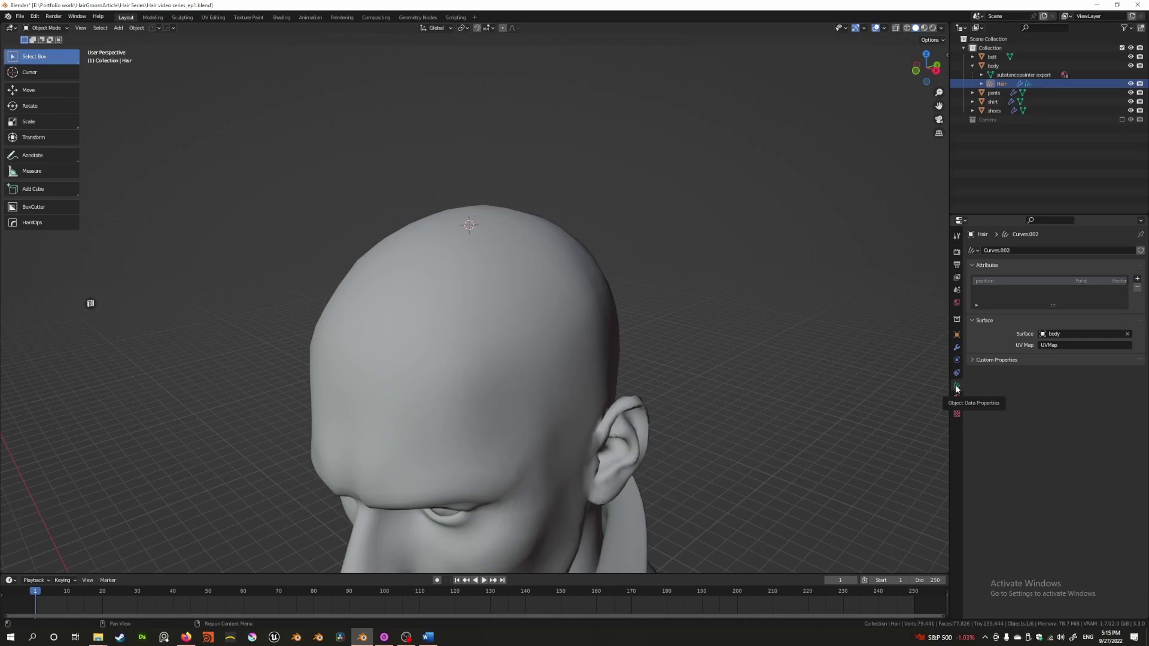
{"action": "mouse_move", "coordinate": [1035, 305]}
{"action": "left_mouse_down"}
{"action": "mouse_move", "coordinate": [1035, 347]}
{"action": "mouse_move", "coordinate": [1056, 313]}
{"action": "left_mouse_up"}
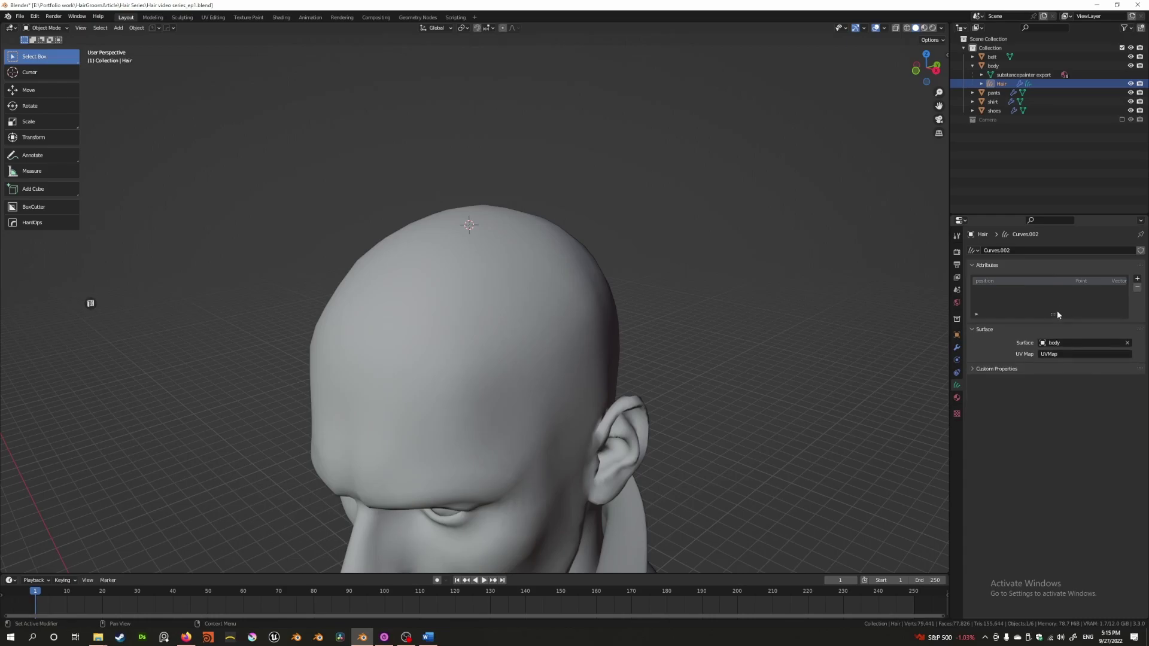
{"action": "left_click", "coordinate": [975, 330]}
{"action": "left_click", "coordinate": [975, 331]}
{"action": "left_click", "coordinate": [975, 369]}
{"action": "left_click", "coordinate": [975, 370]}
Save the current blend file
{"action": "middle_click_drag", "start_coordinate": [561, 269], "coordinate": [532, 294]}
{"action": "middle_click_drag", "start_coordinate": [431, 293], "coordinate": [598, 182], "text": "shift"}
{"action": "middle_click_drag", "start_coordinate": [545, 287], "coordinate": [658, 277], "text": "ctrl"}
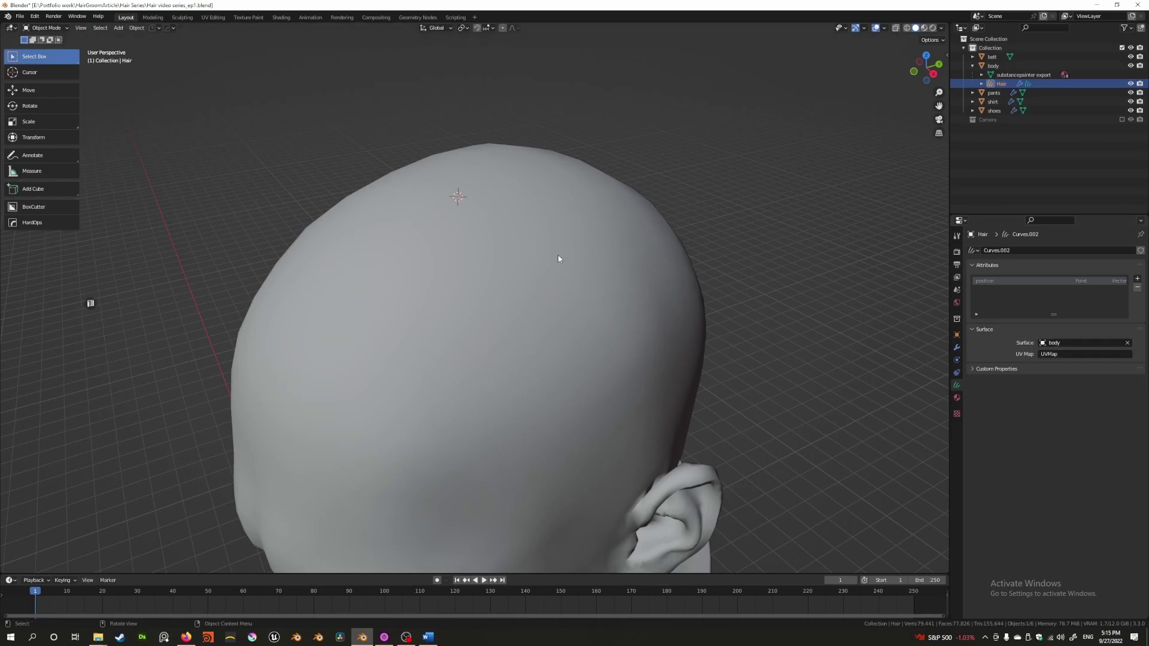
{"action": "key", "text": "ctrl+s"}
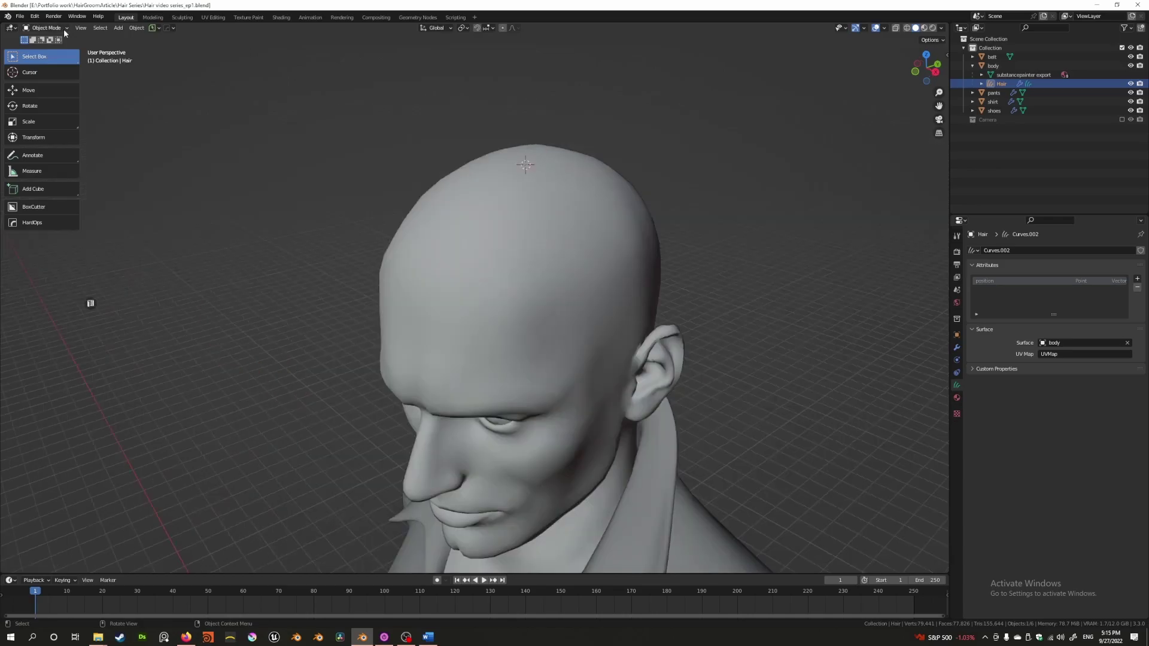
Enter Sculpt Mode on the Hair object and paint a patch of strands onto the scalp with the Add brush
{"action": "left_click", "coordinate": [43, 27]}
{"action": "left_click", "coordinate": [45, 53]}
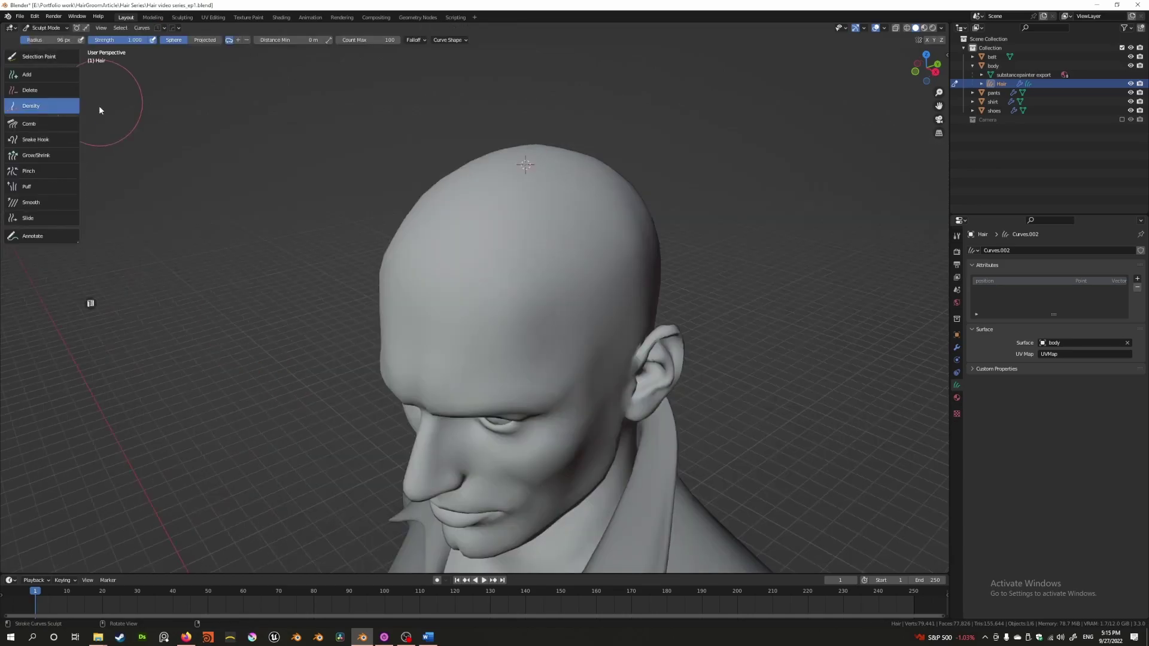
{"action": "left_click", "coordinate": [52, 78]}
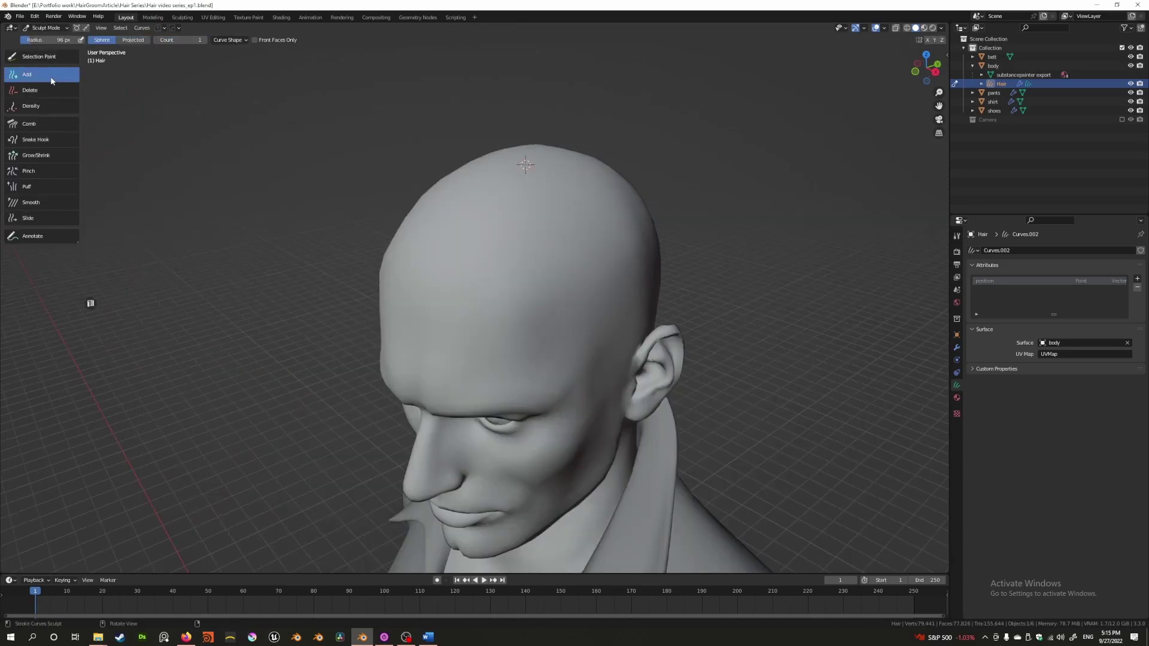
{"action": "left_click", "coordinate": [536, 236]}
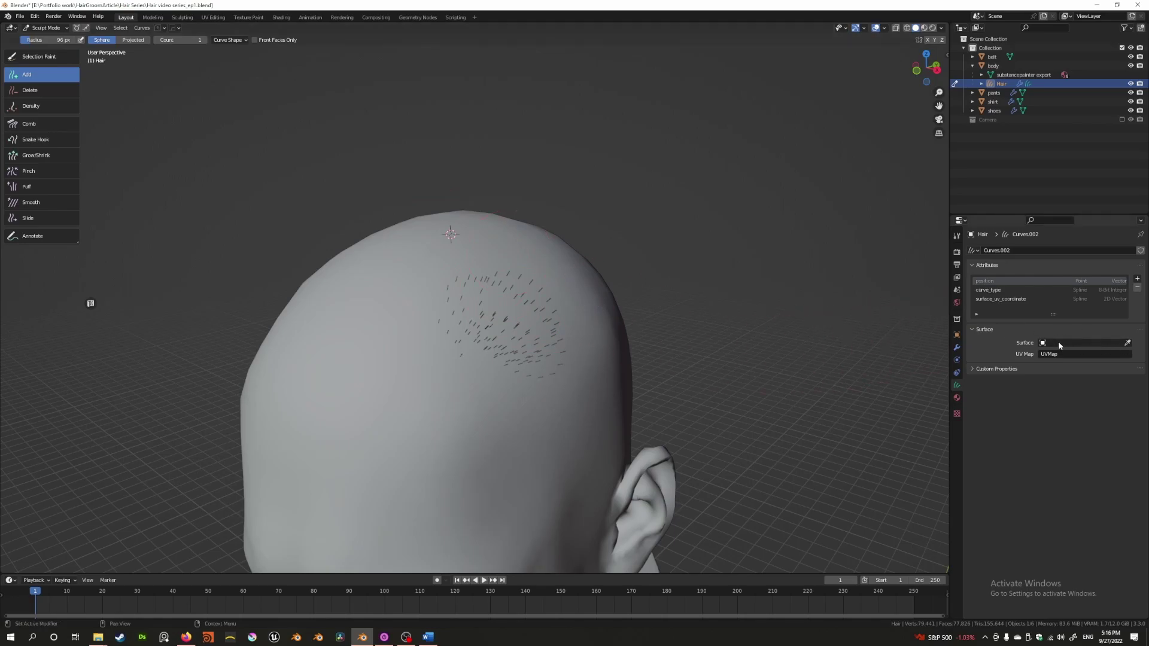
Assign the body mesh as the Hair object's surface by picking it in the viewport
{"action": "left_click", "coordinate": [1127, 342]}
{"action": "left_click", "coordinate": [382, 326]}
{"action": "middle_click_drag", "start_coordinate": [525, 325], "coordinate": [504, 326]}
{"action": "middle_click_drag", "start_coordinate": [386, 325], "coordinate": [401, 290], "text": "shift"}
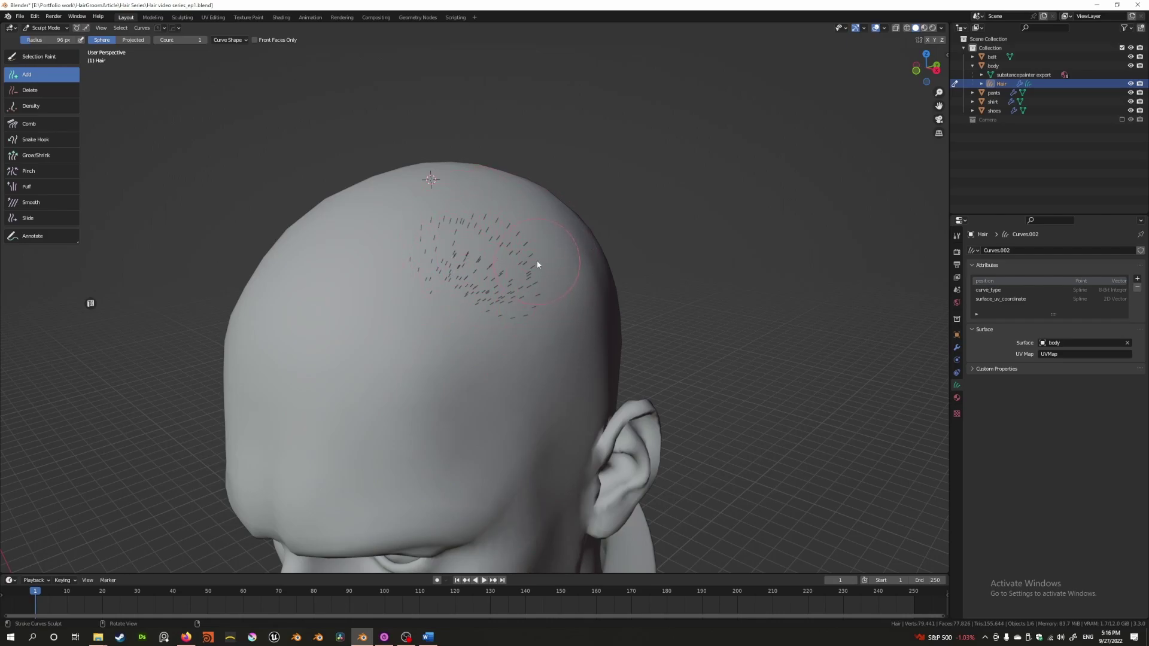
{"action": "middle_click_drag", "start_coordinate": [534, 287], "coordinate": [522, 308]}
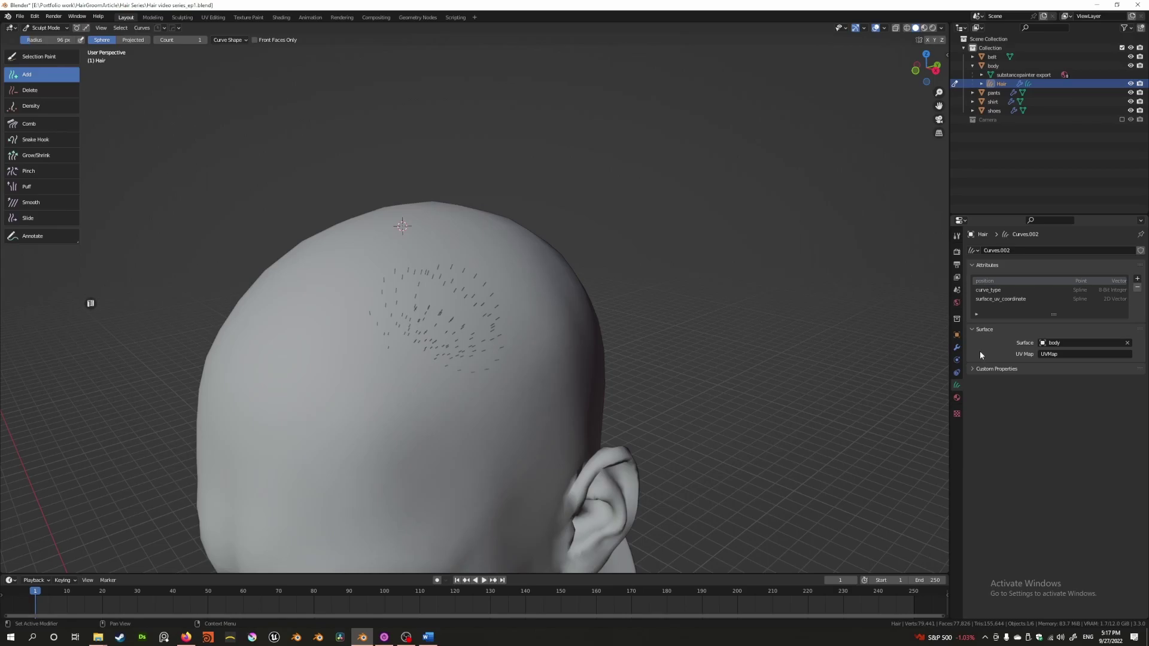
Pull the scalp strands outward past the side of the head with the Snake Hook brush
{"action": "scroll", "coordinate": [643, 341], "scroll_direction": "up", "scroll_amount": 4}
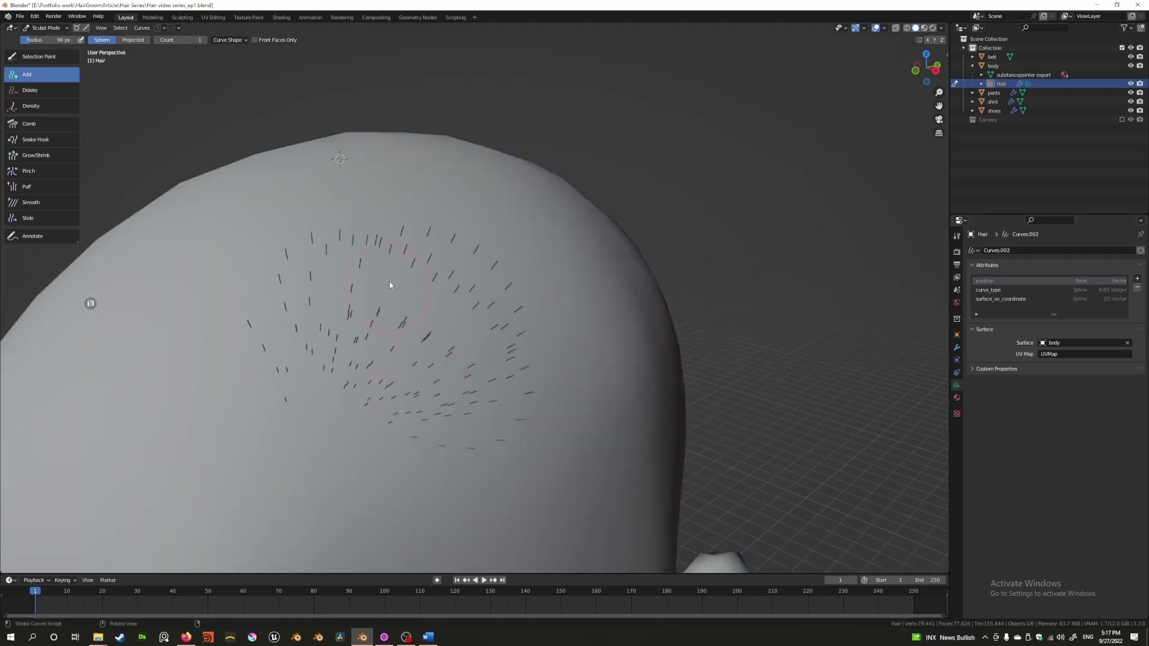
{"action": "left_click", "coordinate": [30, 139]}
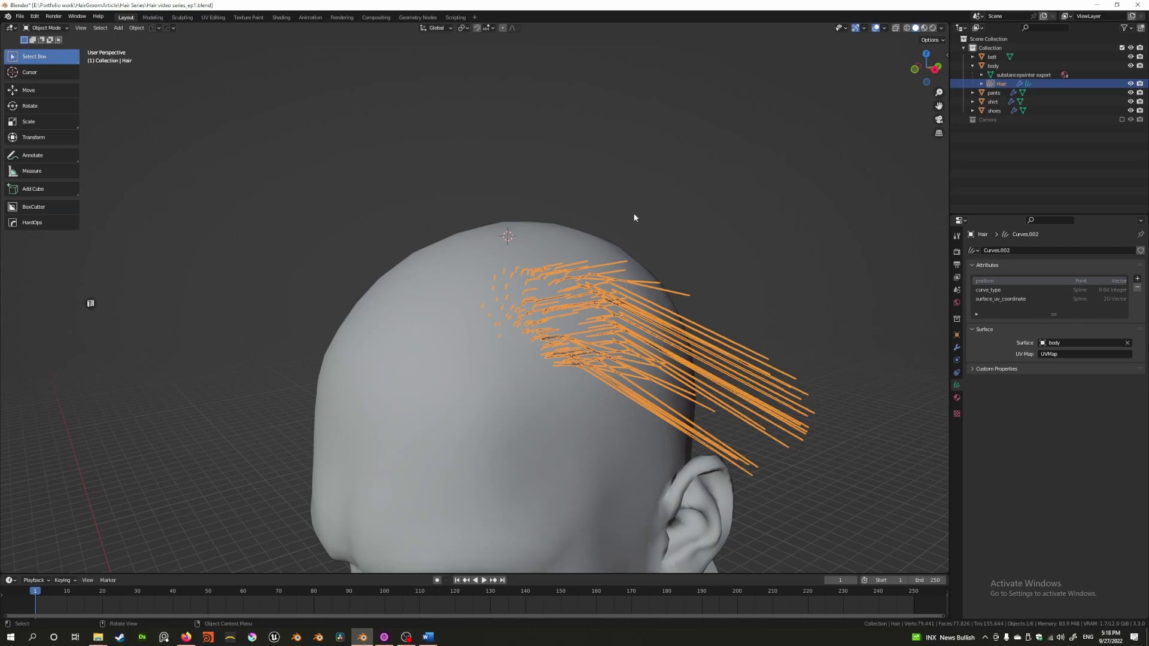
Show the Surface Deform modifier's internal dependencies, open its node tree in the Geometry Nodes workspace and frame the hair
{"action": "left_click", "coordinate": [956, 348]}
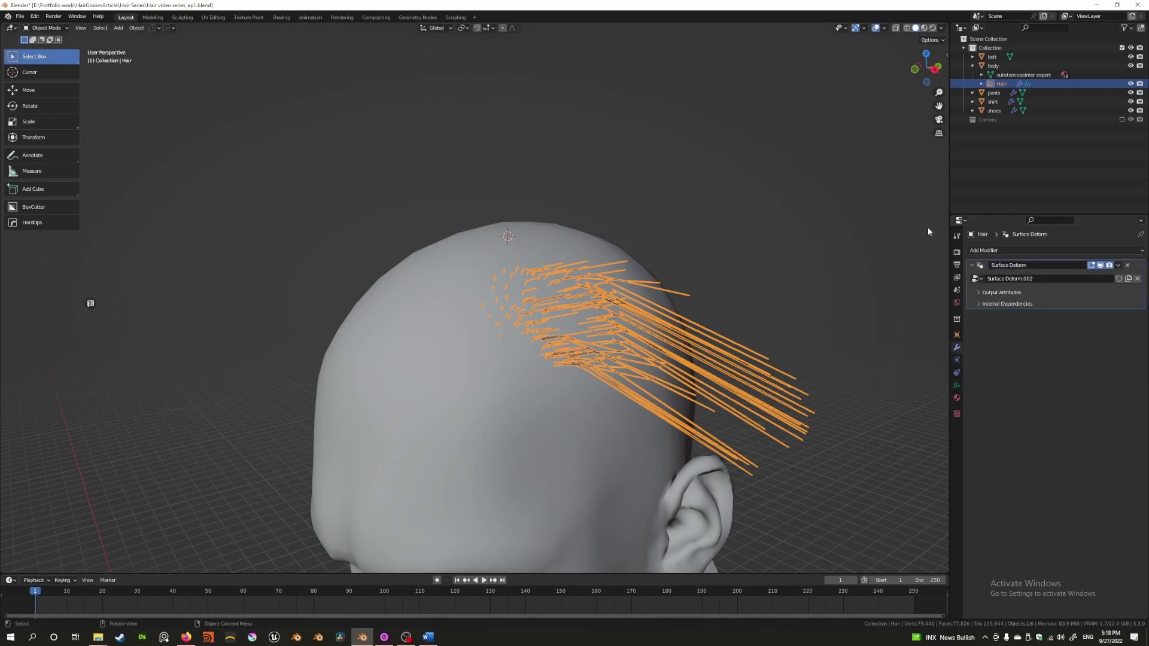
{"action": "left_click", "coordinate": [1045, 301]}
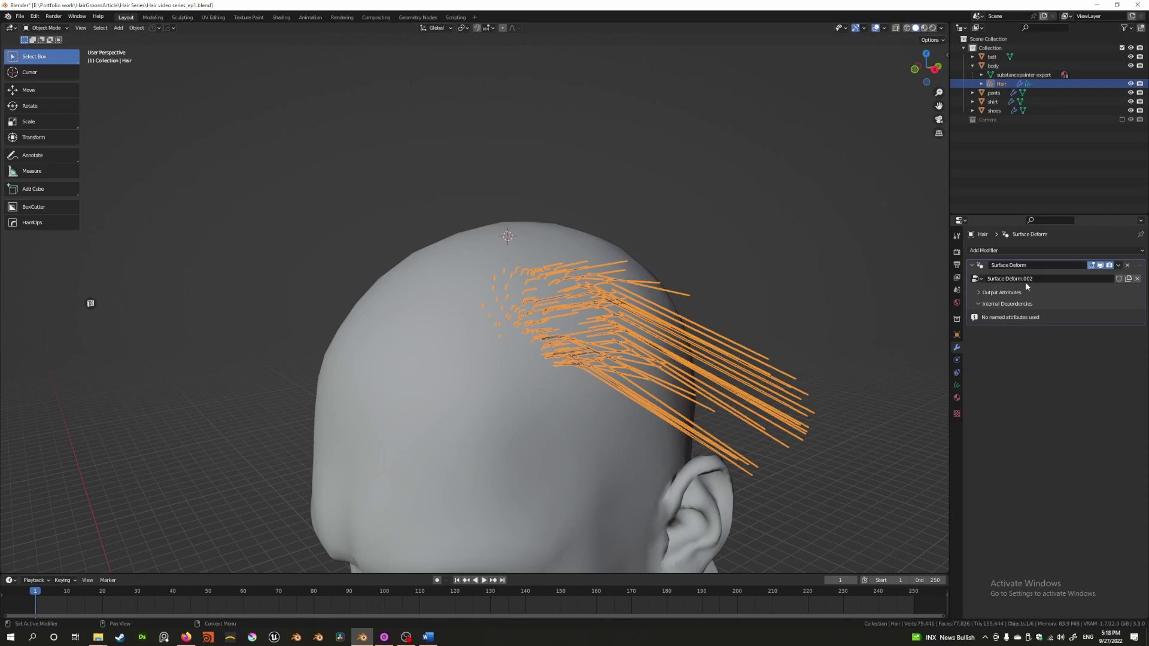
{"action": "left_click", "coordinate": [417, 18]}
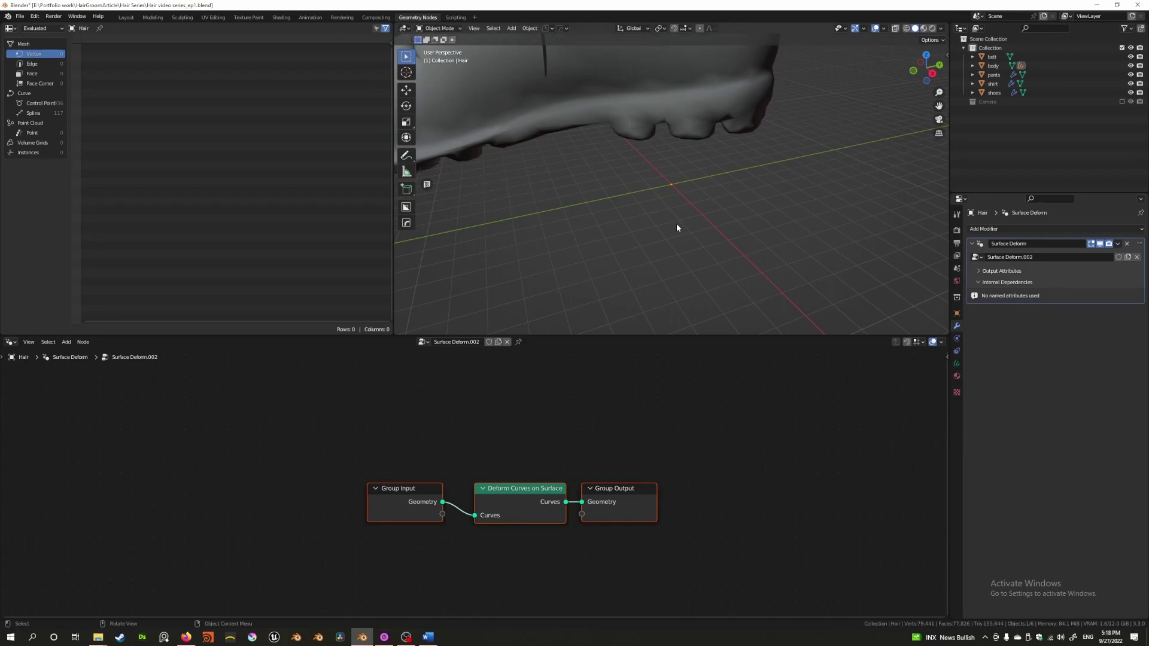
{"action": "scroll", "coordinate": [629, 209], "scroll_direction": "up", "scroll_amount": 3}
{"action": "key", "text": "f"}
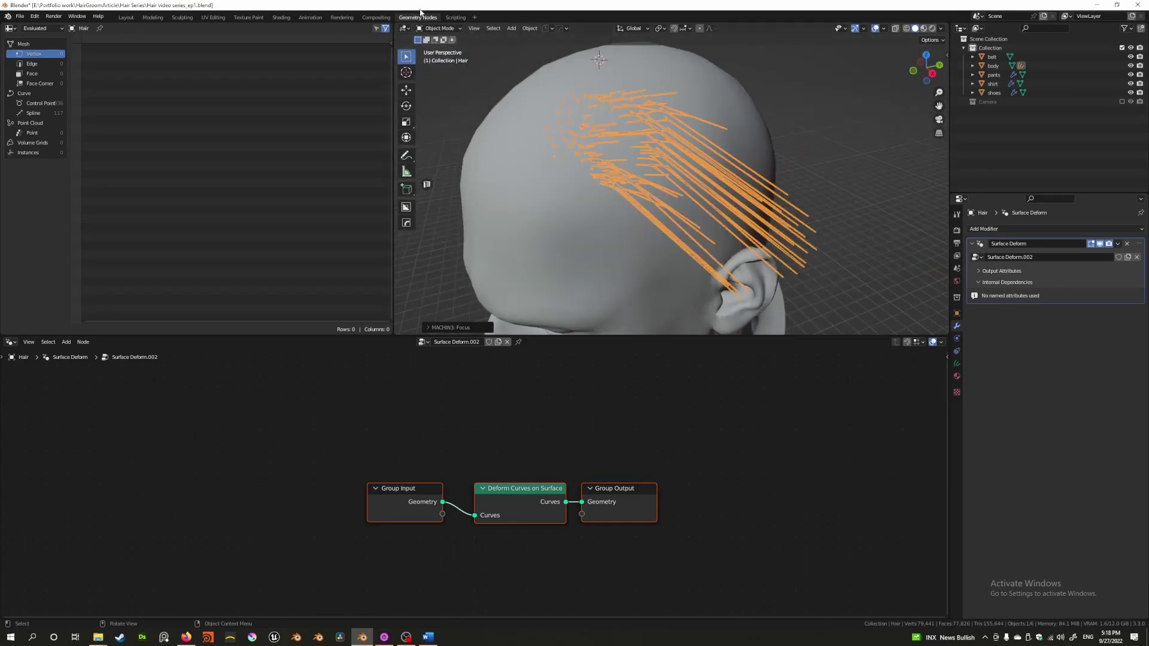
{"action": "middle_click_drag", "start_coordinate": [521, 213], "coordinate": [590, 216]}
{"action": "scroll", "coordinate": [658, 209], "scroll_direction": "down", "scroll_amount": 3}
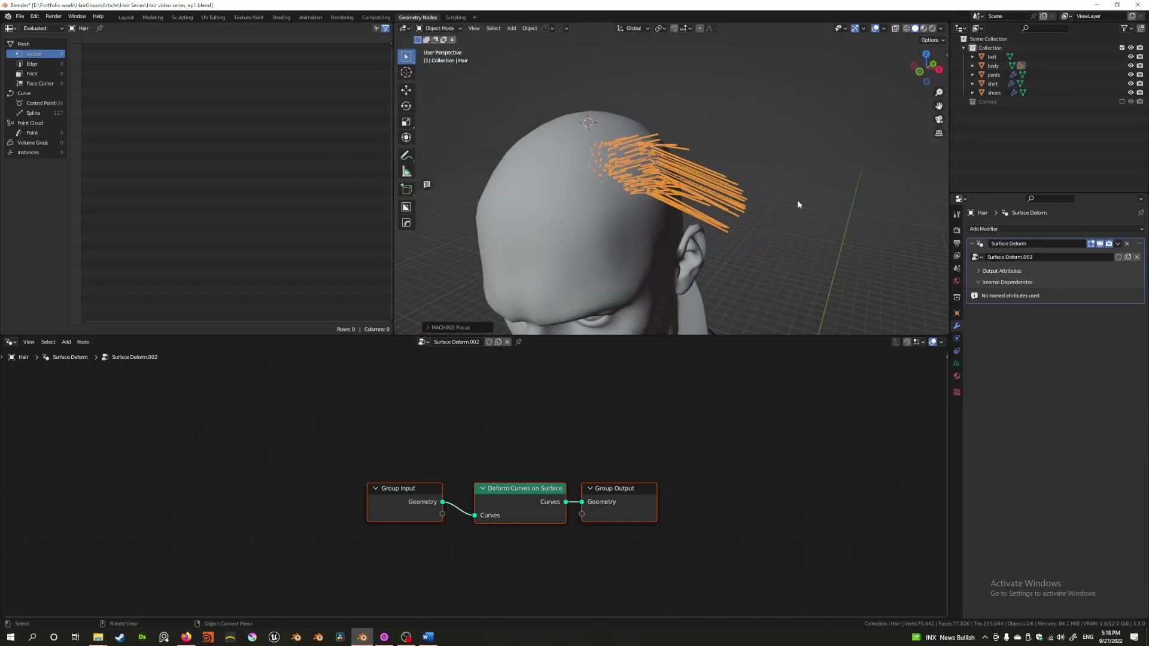
{"action": "left_click", "coordinate": [796, 200]}
{"action": "middle_click_drag", "start_coordinate": [741, 221], "coordinate": [721, 190]}
{"action": "scroll", "coordinate": [721, 190], "scroll_direction": "up", "scroll_amount": 2}
{"action": "left_click", "coordinate": [718, 191]}
{"action": "scroll", "coordinate": [666, 197], "scroll_direction": "up", "scroll_amount": 1}
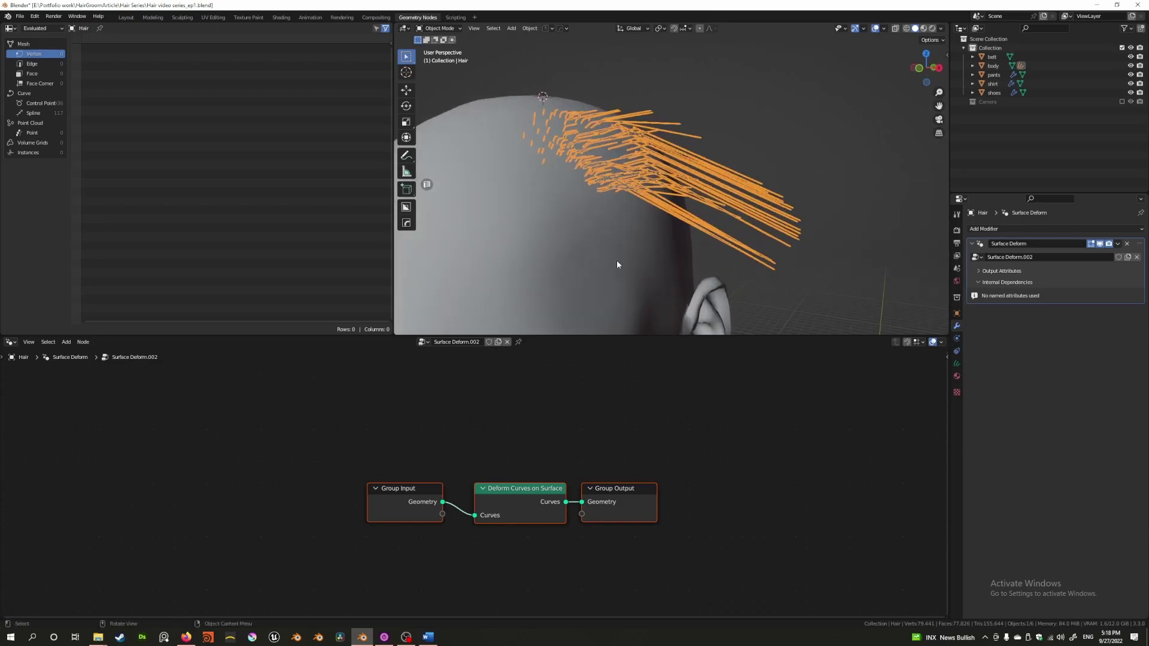
Spread the Group Input, Deform Curves on Surface and Group Output nodes apart to make room for more nodes
{"action": "left_click", "coordinate": [402, 496]}
{"action": "left_click_drag", "start_coordinate": [402, 496], "coordinate": [241, 500]}
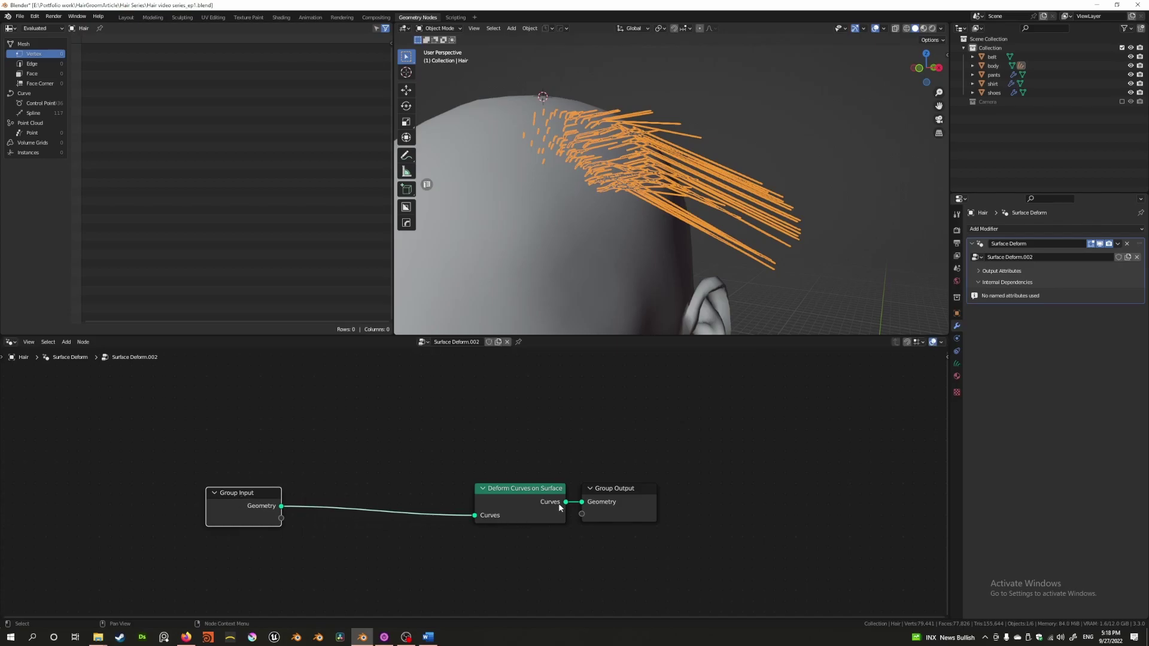
{"action": "left_click_drag", "start_coordinate": [524, 488], "coordinate": [345, 485]}
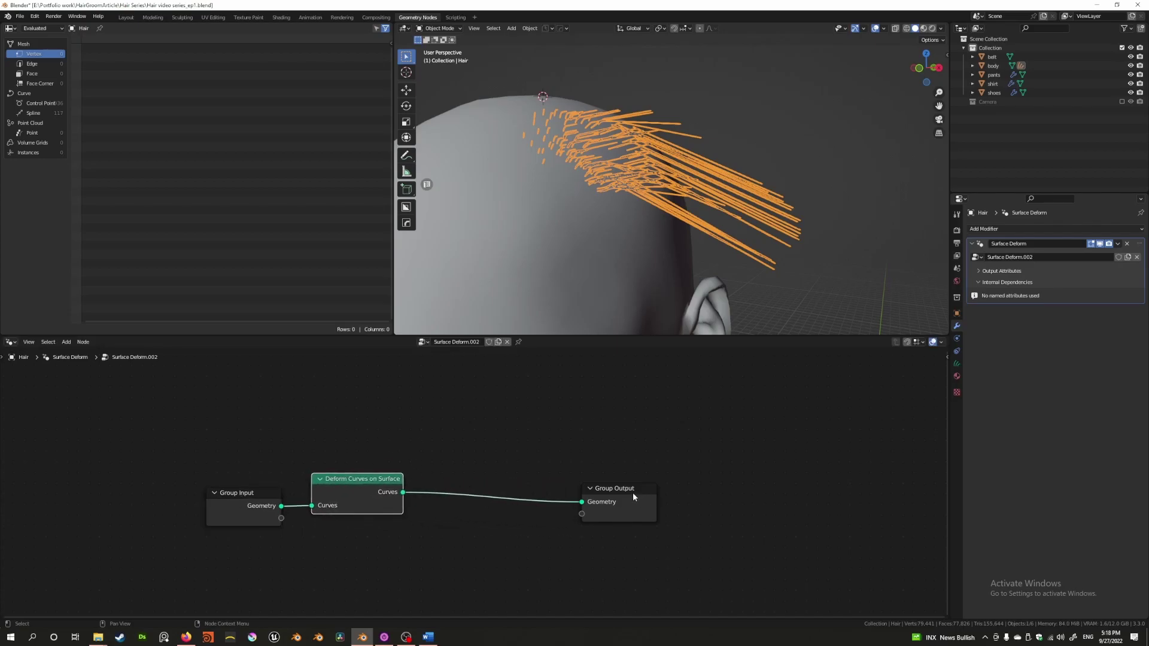
{"action": "left_click_drag", "start_coordinate": [633, 496], "coordinate": [618, 483]}
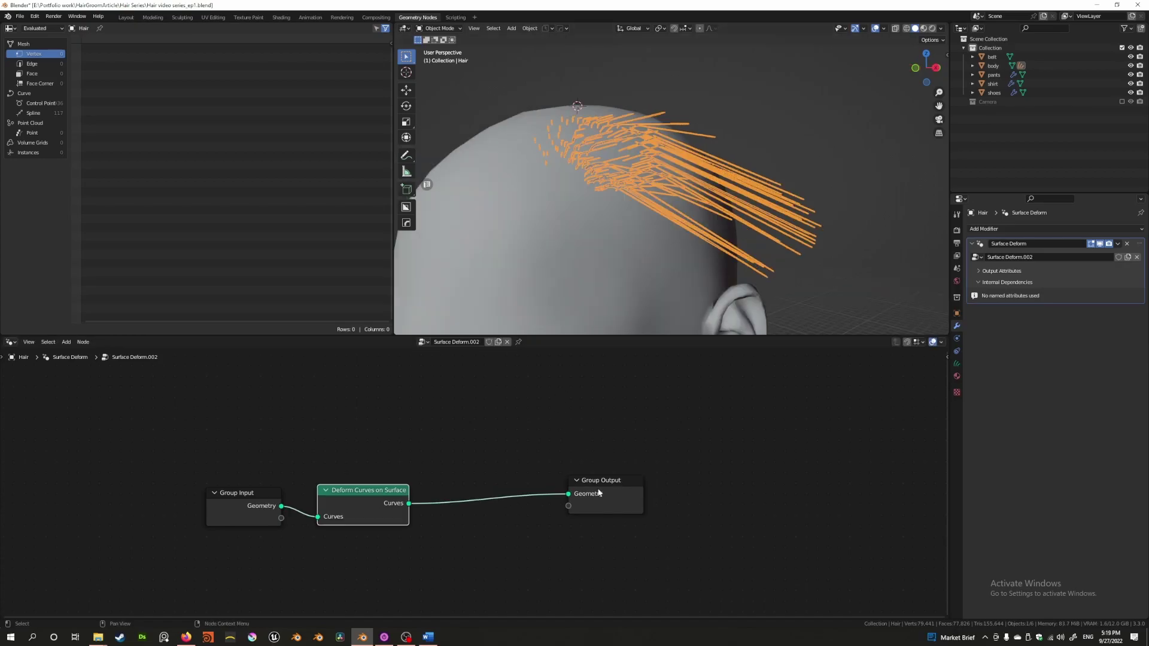
{"action": "left_click_drag", "start_coordinate": [601, 486], "coordinate": [844, 490]}
{"action": "left_click_drag", "start_coordinate": [351, 497], "coordinate": [346, 451]}
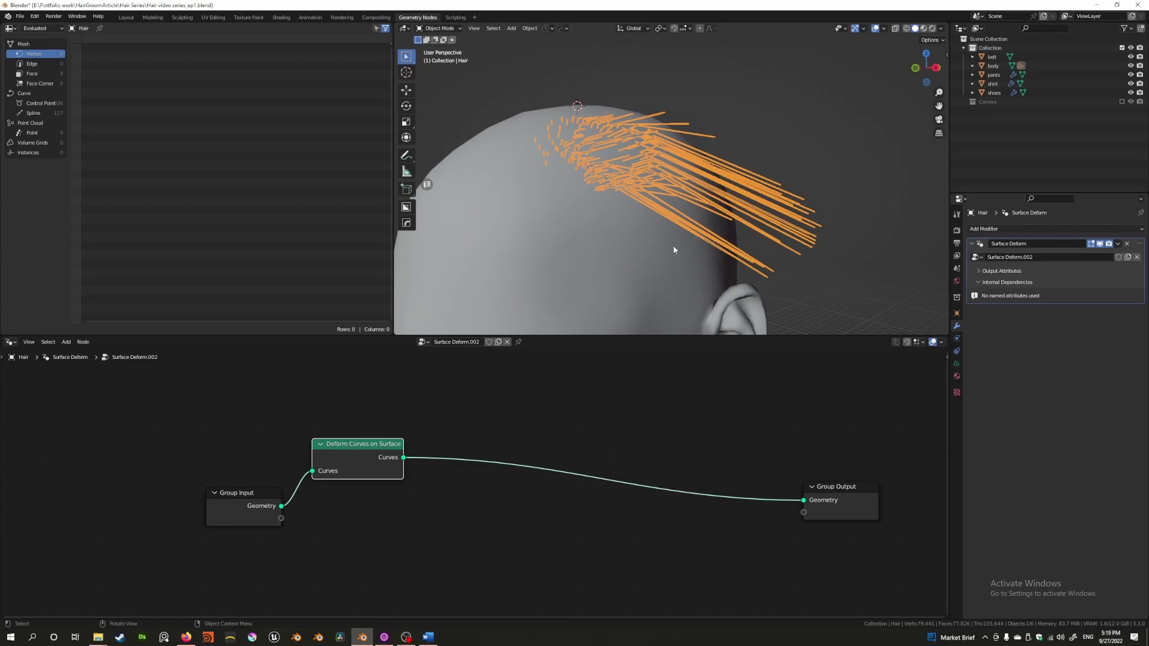
Insert a Set Curve Radius node between Deform Curves on Surface and Group Output, with the radius at 0.045 m
{"action": "left_click", "coordinate": [497, 500]}
{"action": "key", "text": "shift+a"}
{"action": "mouse_move", "coordinate": [500, 509]}
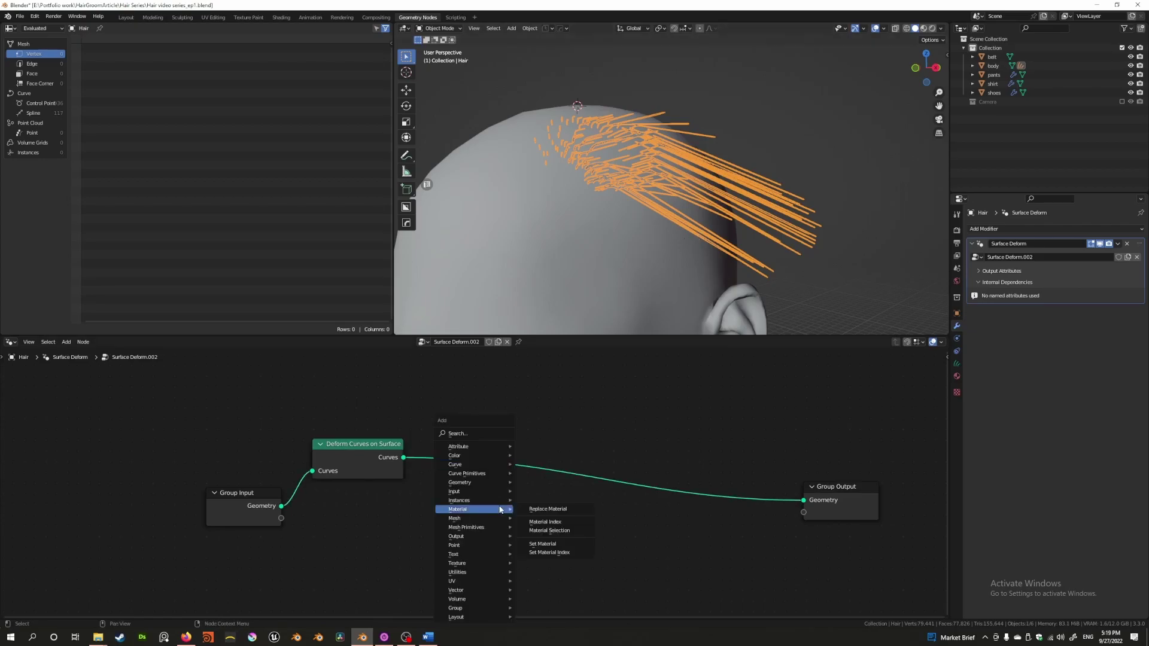
{"action": "mouse_move", "coordinate": [477, 464]}
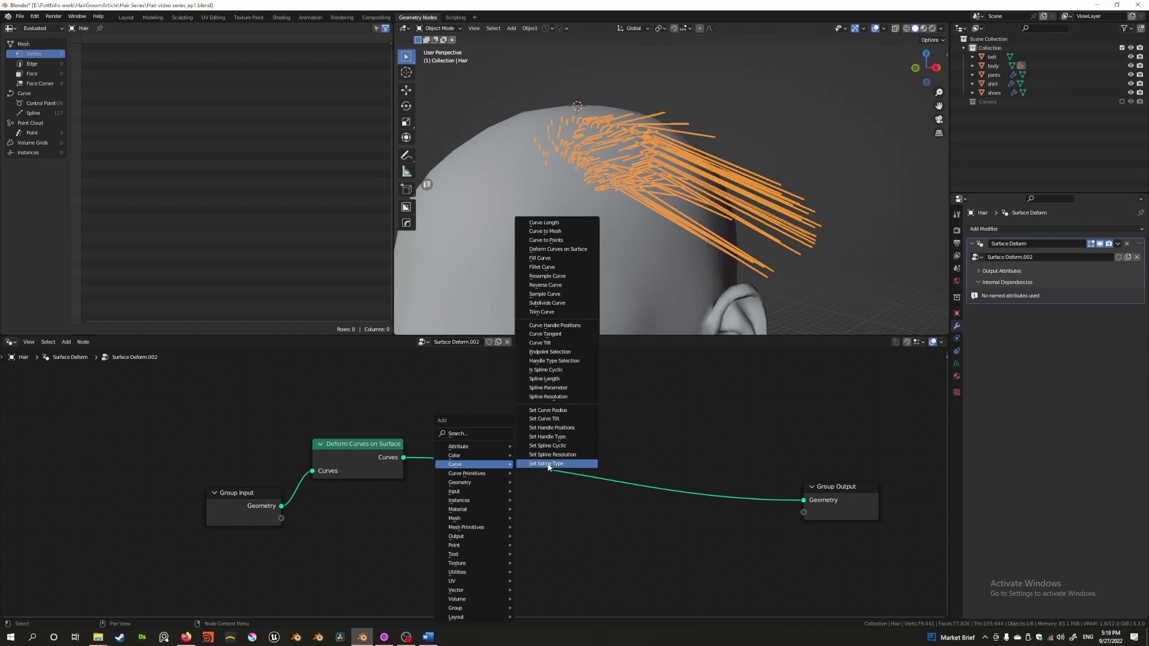
{"action": "left_click", "coordinate": [568, 412]}
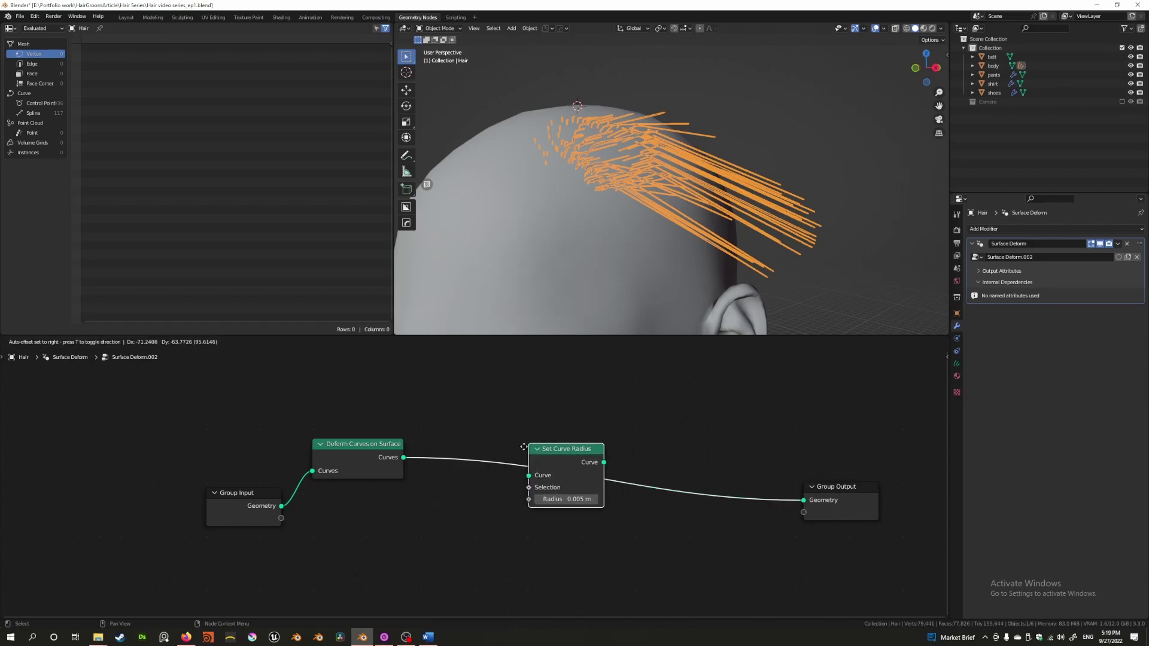
{"action": "left_click", "coordinate": [556, 525]}
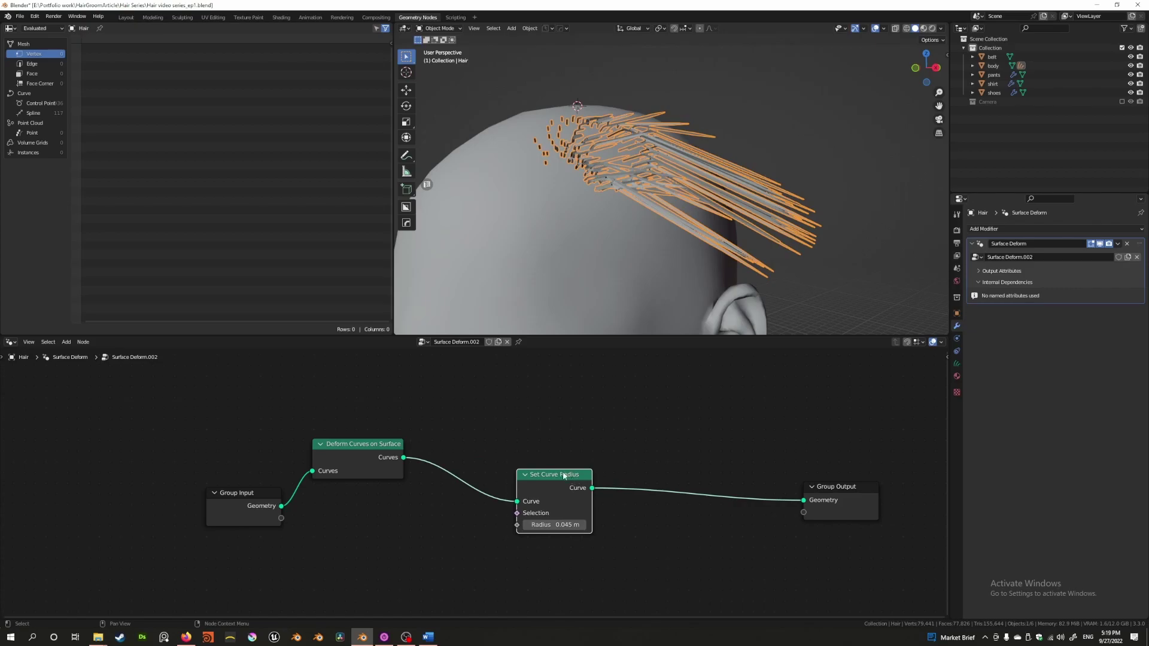
Add a Spline Parameter node and connect its Factor output to the Radius input of the Set Curve Radius node
{"action": "left_click_drag", "start_coordinate": [563, 474], "coordinate": [517, 490]}
{"action": "key", "text": "shift+a"}
{"action": "mouse_move", "coordinate": [526, 423]}
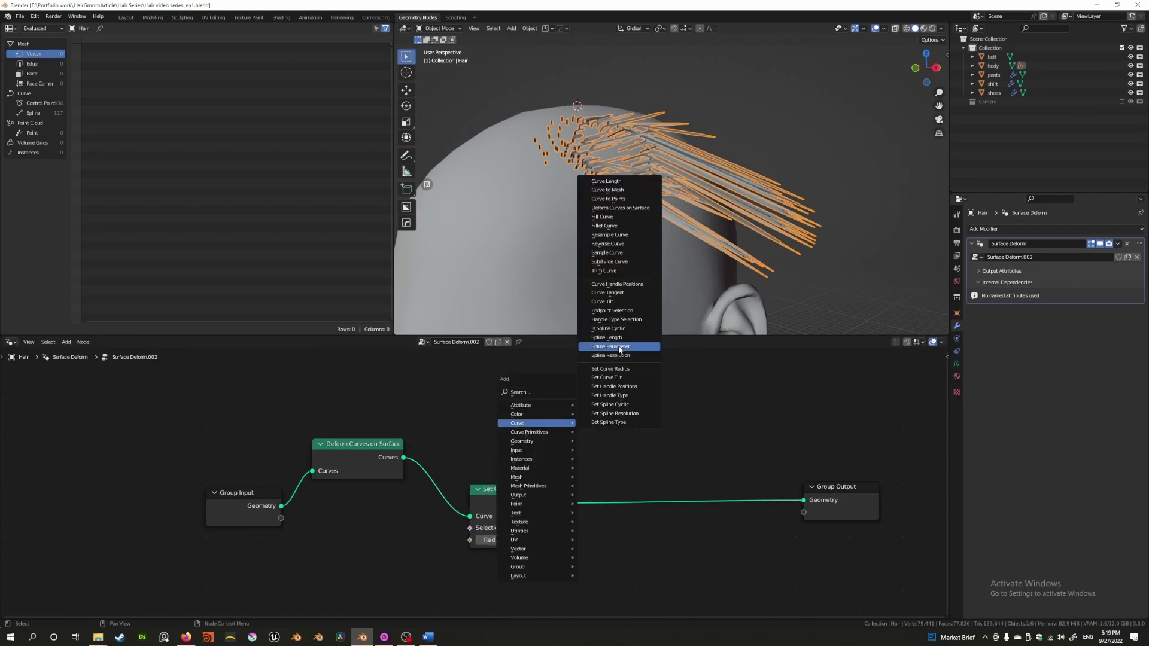
{"action": "left_click", "coordinate": [619, 349]}
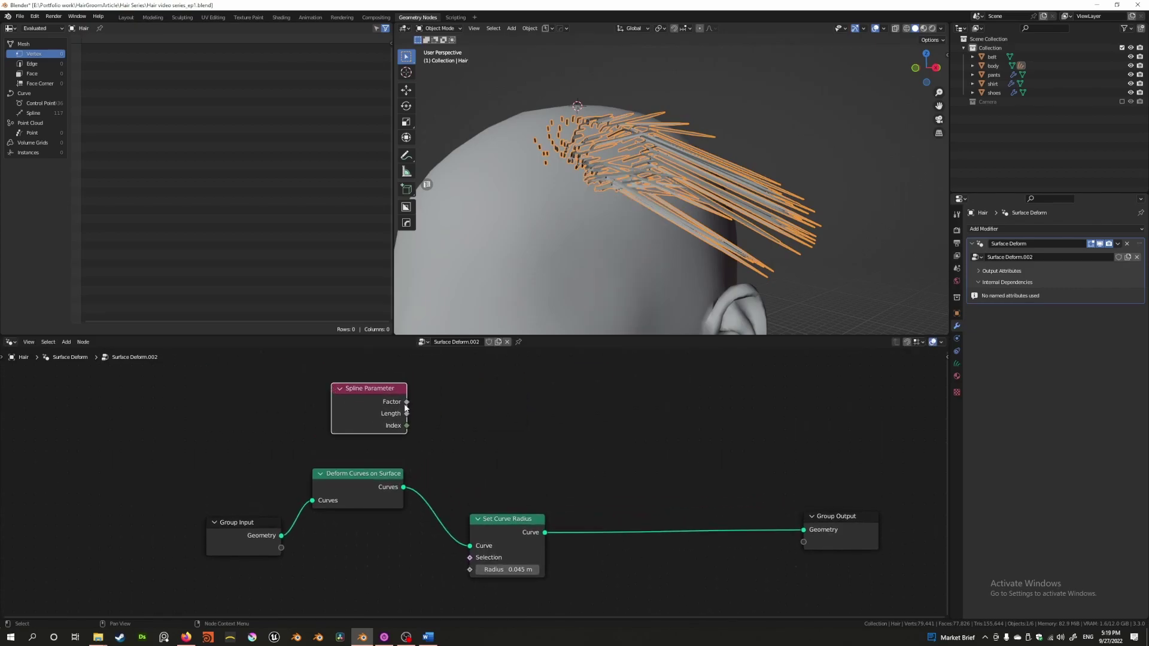
{"action": "left_click_drag", "start_coordinate": [406, 402], "coordinate": [479, 570]}
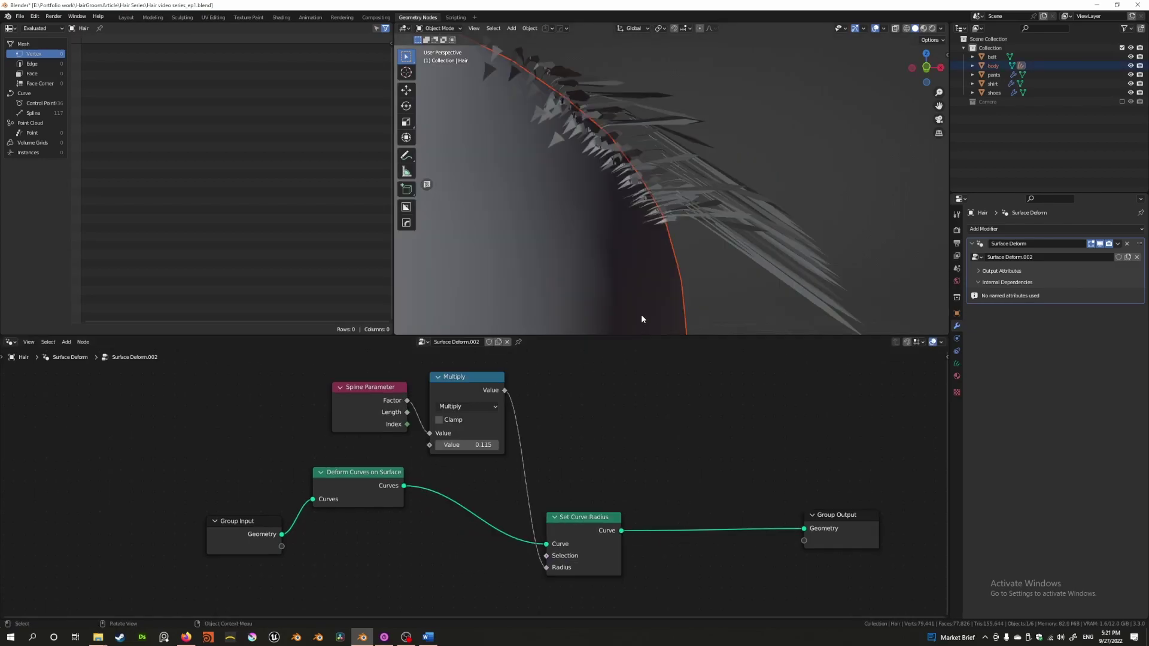
{"action": "middle_click_drag", "start_coordinate": [641, 314], "coordinate": [622, 232]}
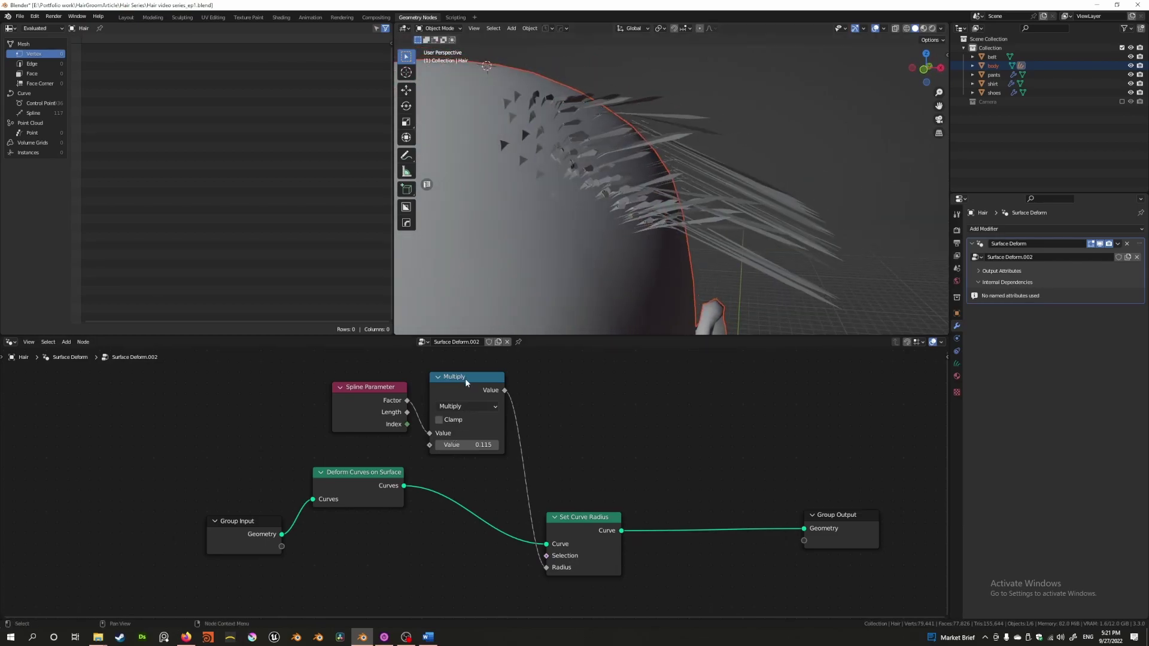
Reposition the Multiply node and insert a Resample Curve node between Set Curve Radius and Group Output
{"action": "left_click_drag", "start_coordinate": [465, 378], "coordinate": [479, 392]}
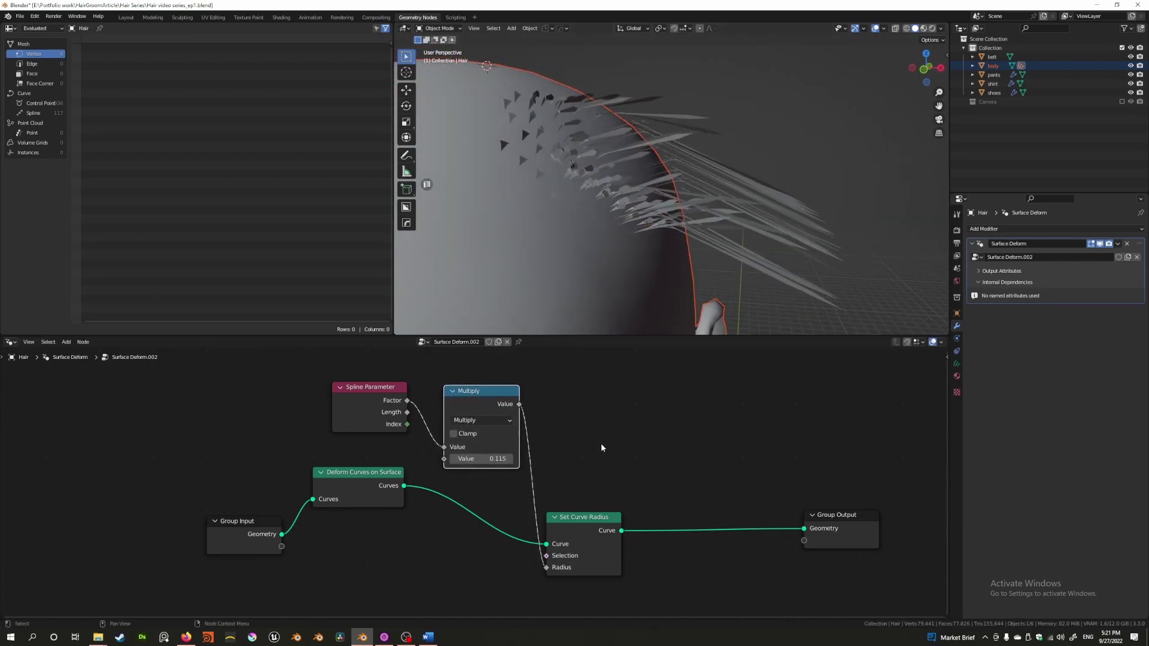
{"action": "middle_click_drag", "start_coordinate": [601, 443], "coordinate": [568, 430]}
{"action": "key", "text": "shift+a"}
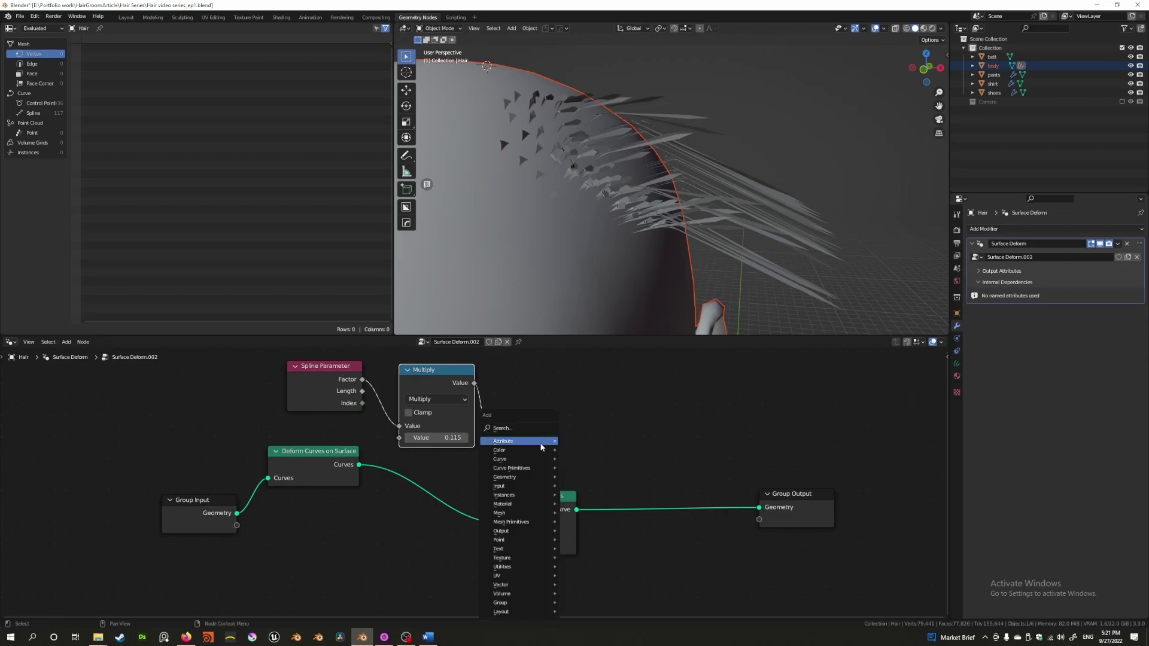
{"action": "mouse_move", "coordinate": [547, 459]}
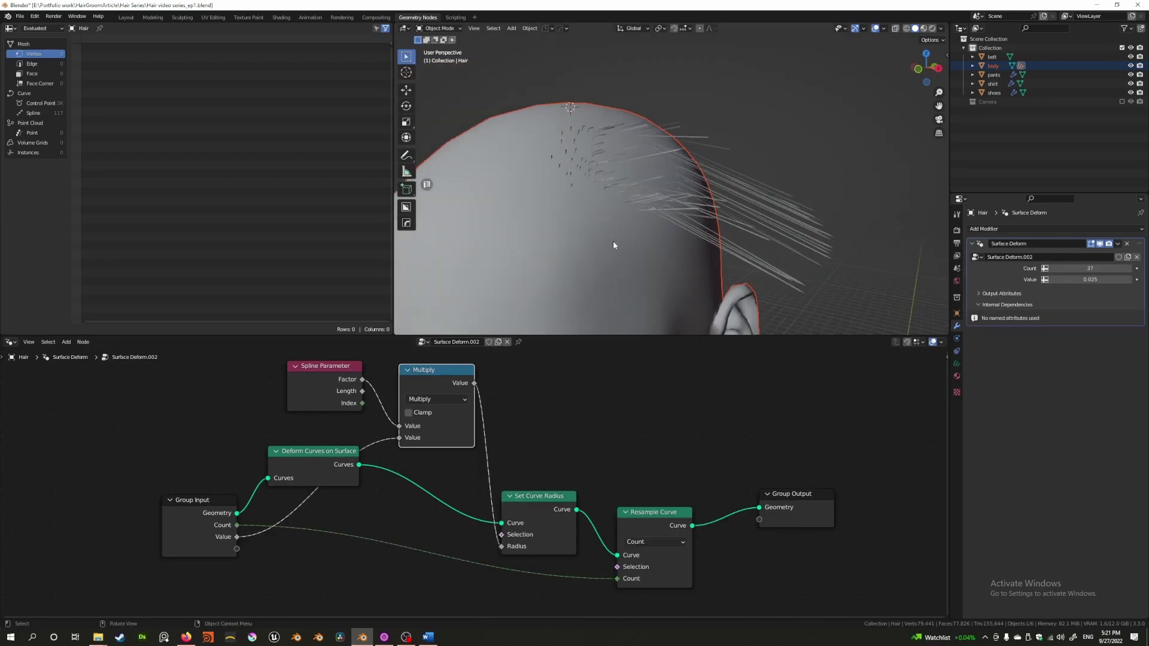
Return to the Layout workspace, select the Hair object and enter Sculpt Mode
{"action": "middle_click_drag", "start_coordinate": [612, 240], "coordinate": [639, 224]}
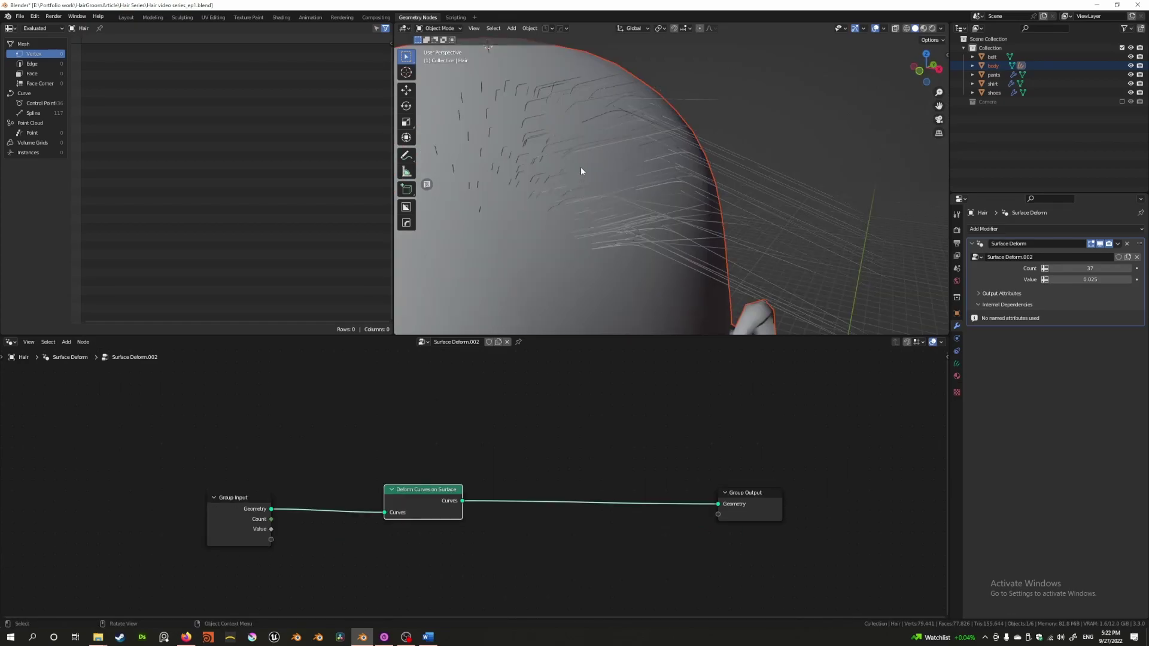
{"action": "left_click", "coordinate": [127, 18]}
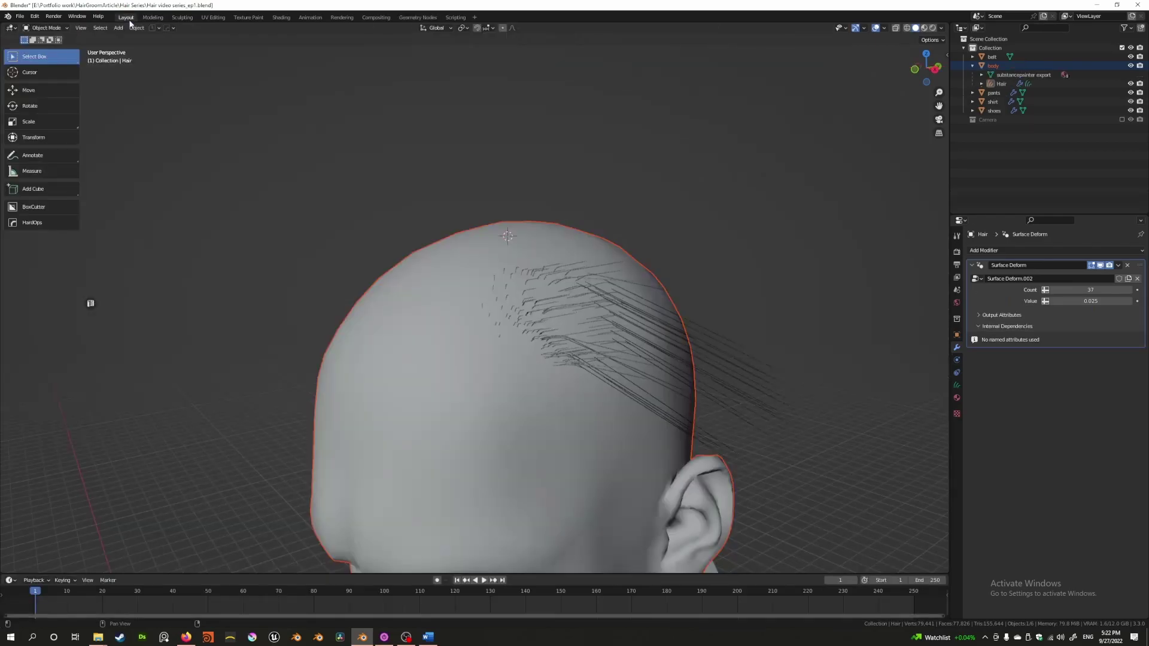
{"action": "scroll", "coordinate": [495, 248], "scroll_direction": "down", "scroll_amount": 4}
{"action": "middle_click_drag", "start_coordinate": [494, 249], "coordinate": [452, 262]}
{"action": "scroll", "coordinate": [509, 245], "scroll_direction": "up", "scroll_amount": 3}
{"action": "left_click", "coordinate": [574, 213]}
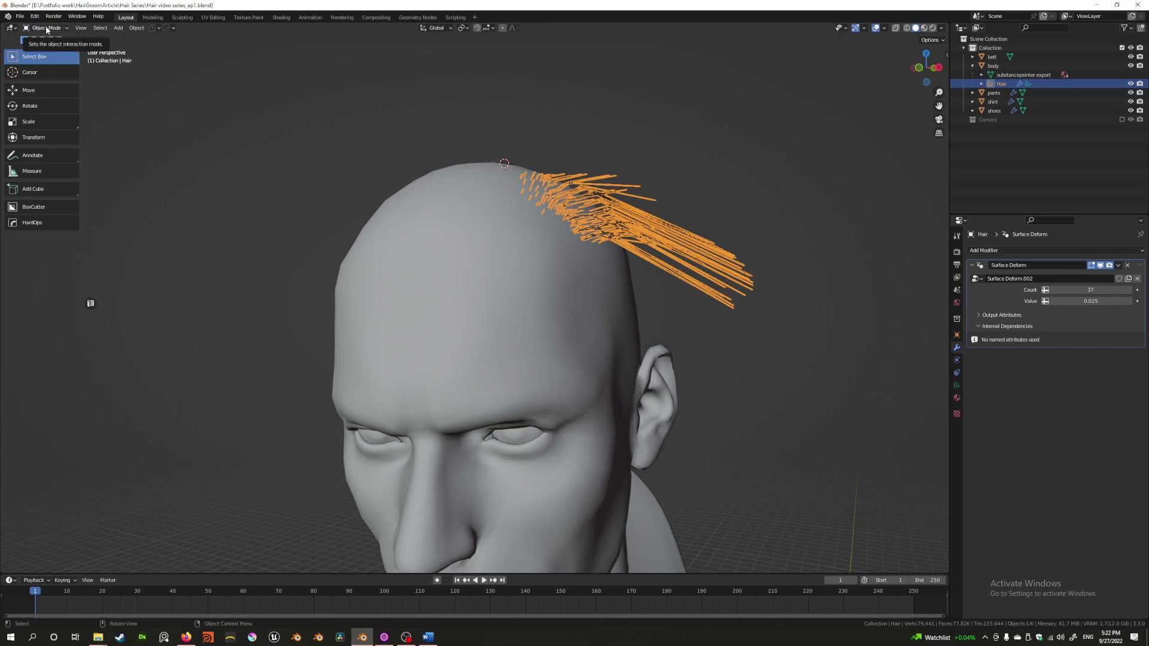
{"action": "left_click", "coordinate": [45, 28]}
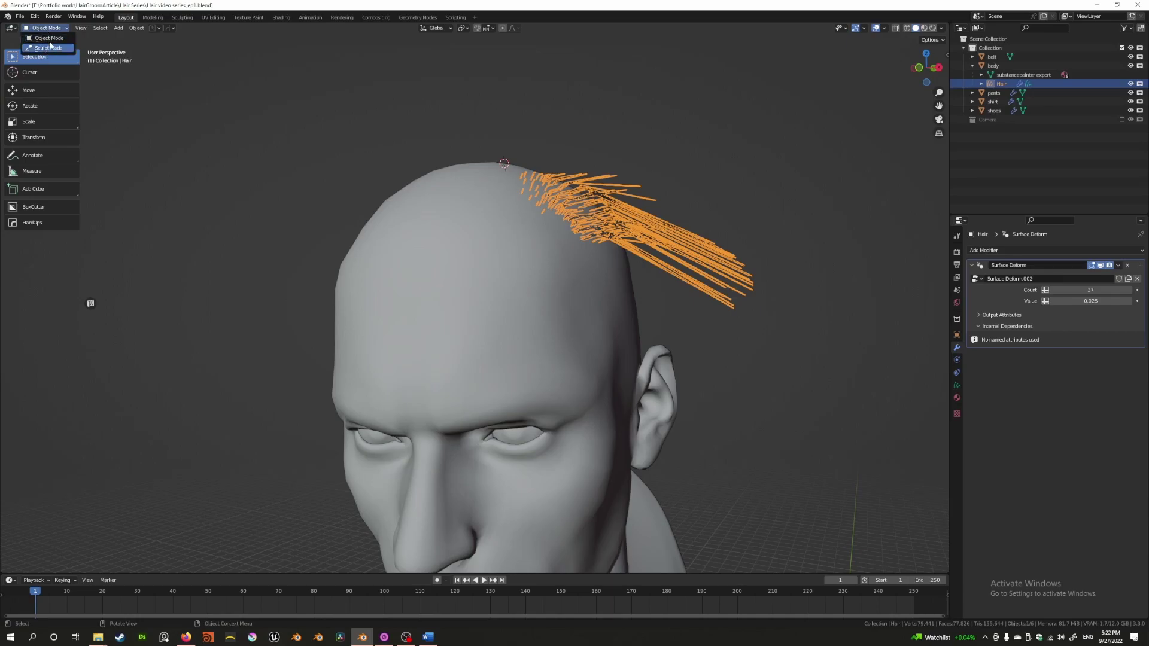
{"action": "left_click", "coordinate": [50, 47]}
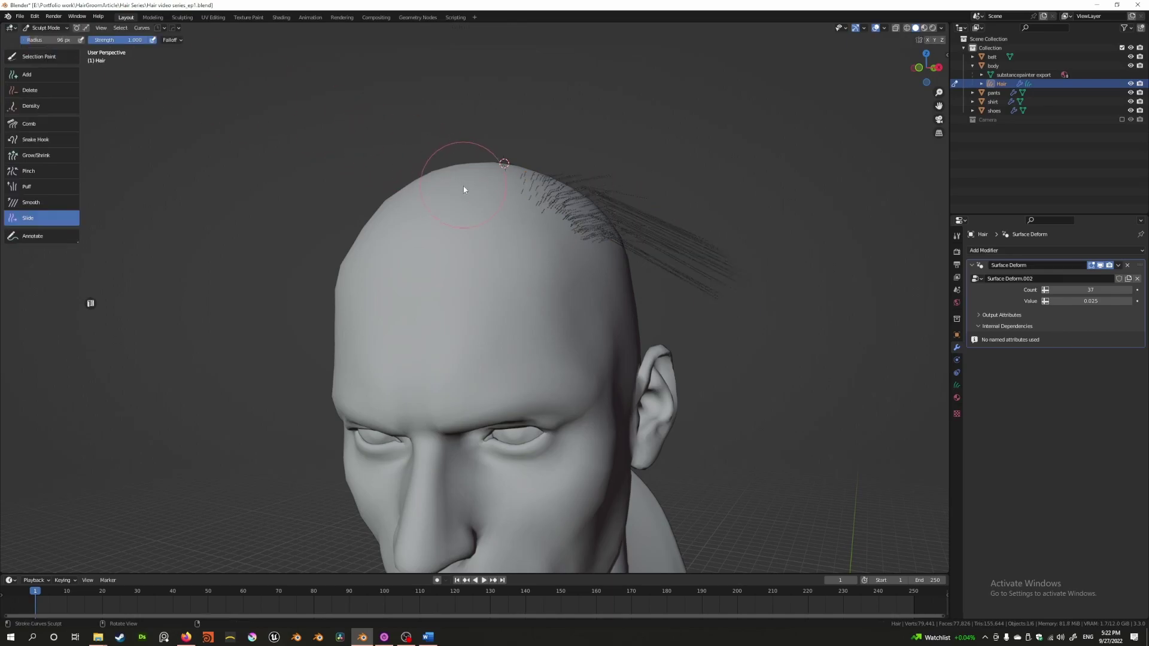
Add strands toward the front of the scalp with the Add brush and erase part of the patch with the Delete brush
{"action": "middle_click_drag", "start_coordinate": [463, 189], "coordinate": [457, 253]}
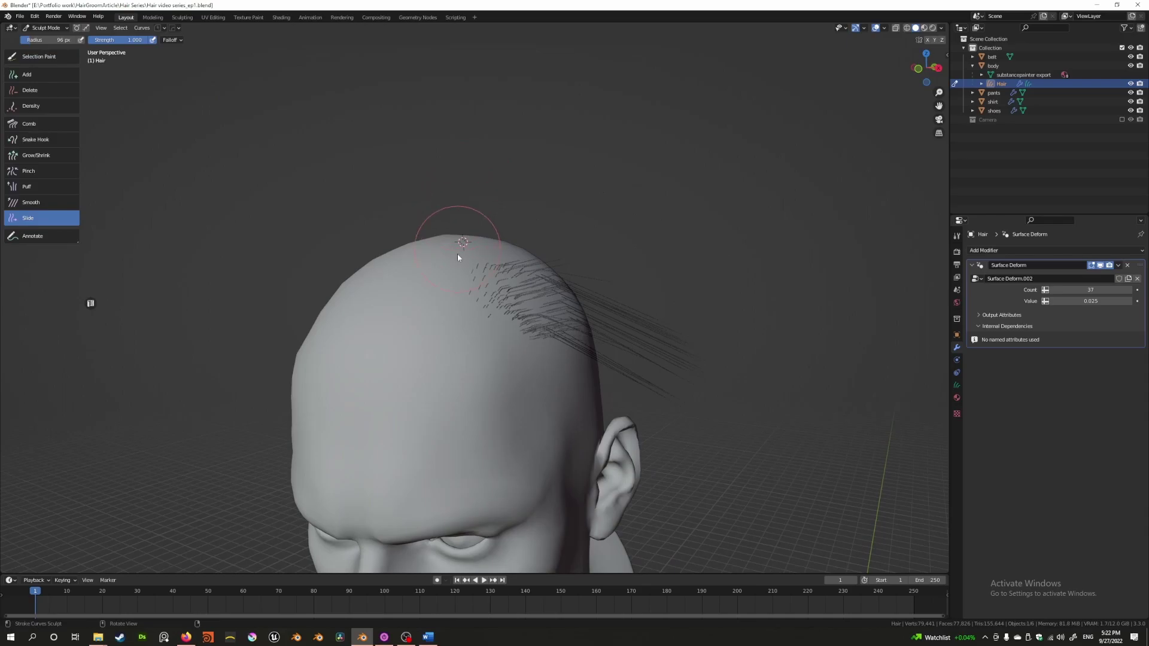
{"action": "left_click", "coordinate": [49, 72]}
{"action": "middle_click_drag", "start_coordinate": [261, 245], "coordinate": [426, 309]}
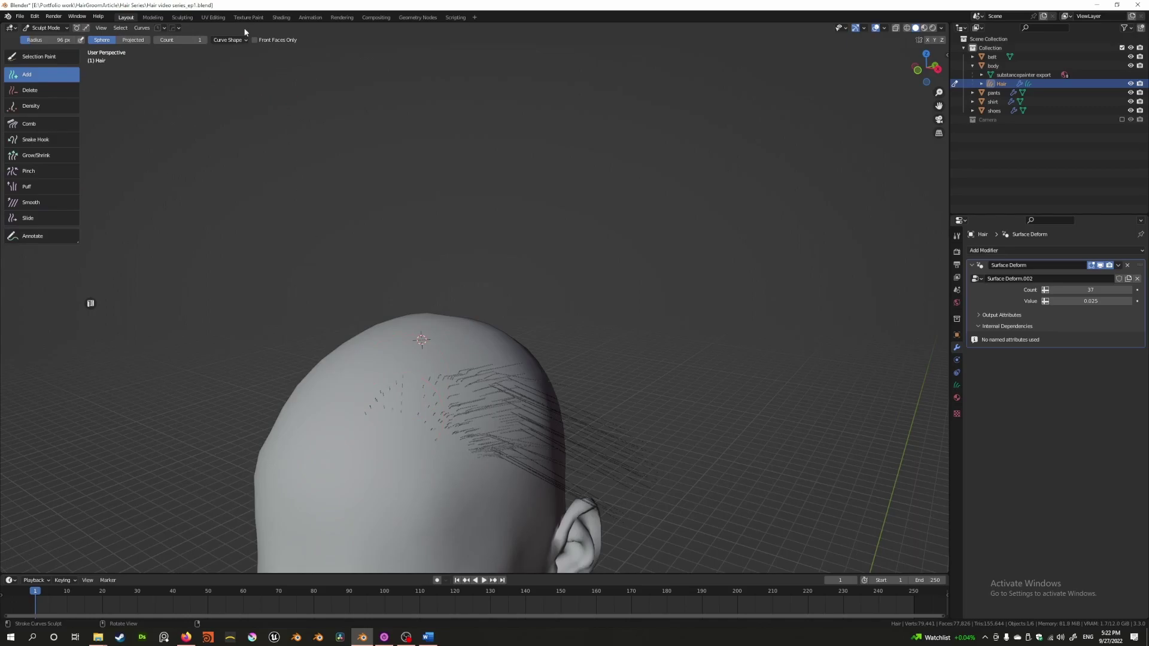
{"action": "left_click_drag", "start_coordinate": [447, 434], "coordinate": [443, 456]}
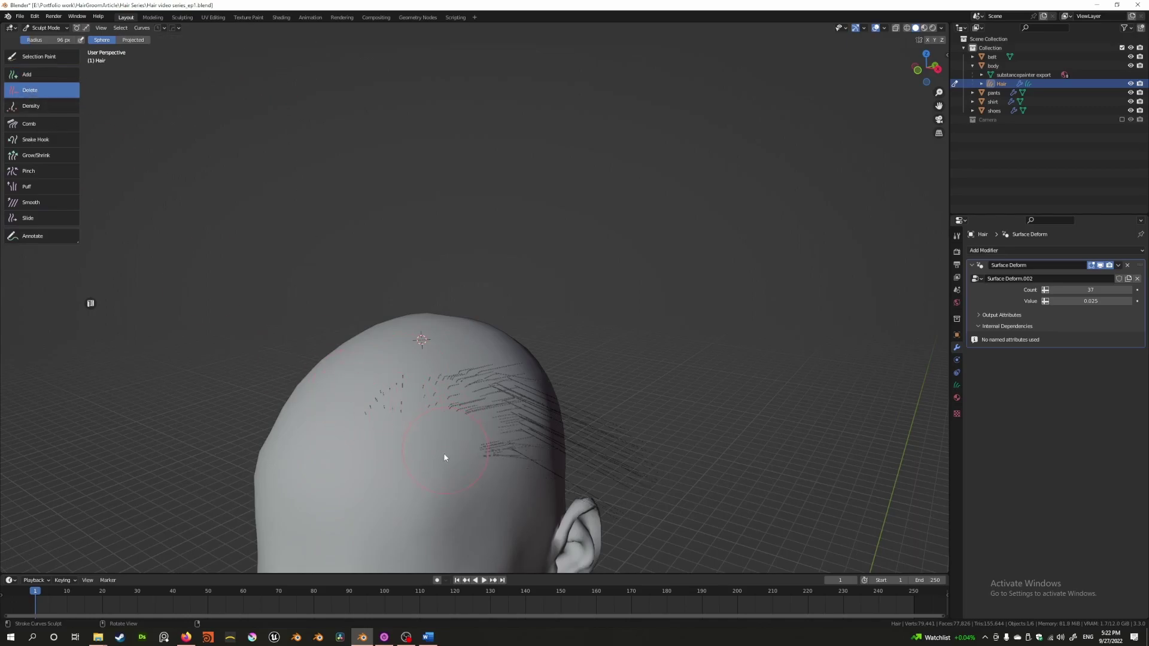
Fill in the scalp's hair patch with the Density brush and switch to the Comb brush
{"action": "left_click", "coordinate": [34, 105]}
{"action": "mouse_move", "coordinate": [469, 402]}
{"action": "left_mouse_down"}
{"action": "mouse_move", "coordinate": [423, 433]}
{"action": "mouse_move", "coordinate": [400, 393]}
{"action": "mouse_move", "coordinate": [433, 399]}
{"action": "left_mouse_up"}
{"action": "middle_click_drag", "start_coordinate": [472, 400], "coordinate": [478, 251]}
{"action": "key", "text": "c"}
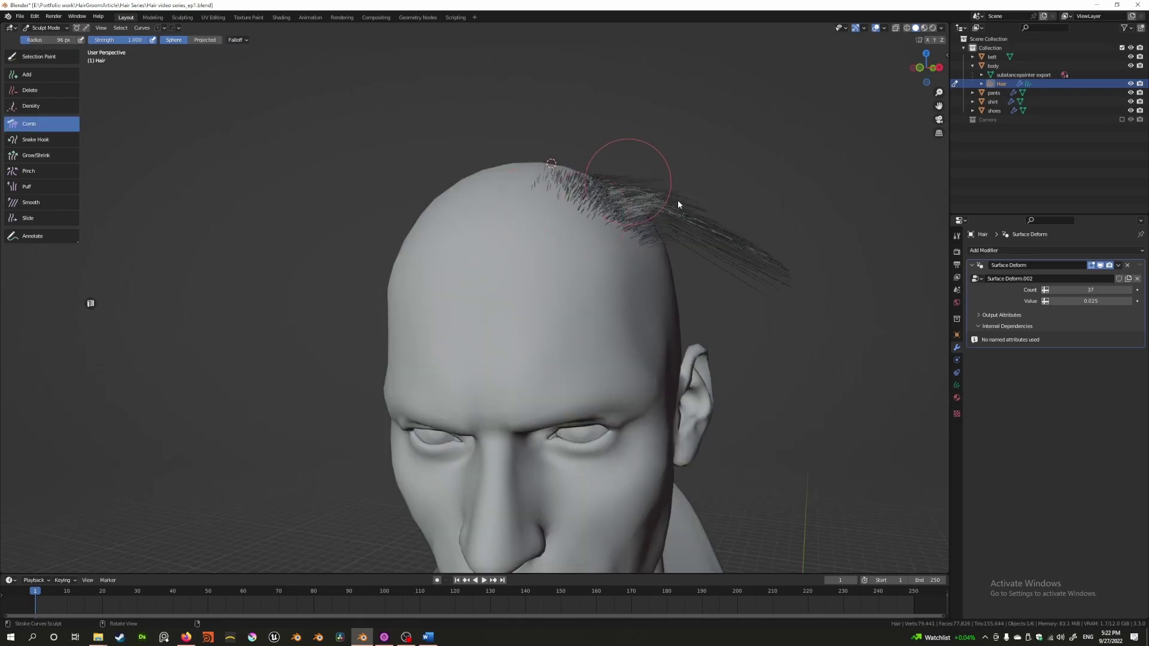
Comb the strands at the side of the hair patch upward and pull strands out with the Snake Hook brush
{"action": "mouse_move", "coordinate": [677, 200]}
{"action": "left_mouse_down"}
{"action": "mouse_move", "coordinate": [739, 242]}
{"action": "mouse_move", "coordinate": [706, 243]}
{"action": "mouse_move", "coordinate": [717, 167]}
{"action": "left_mouse_up"}
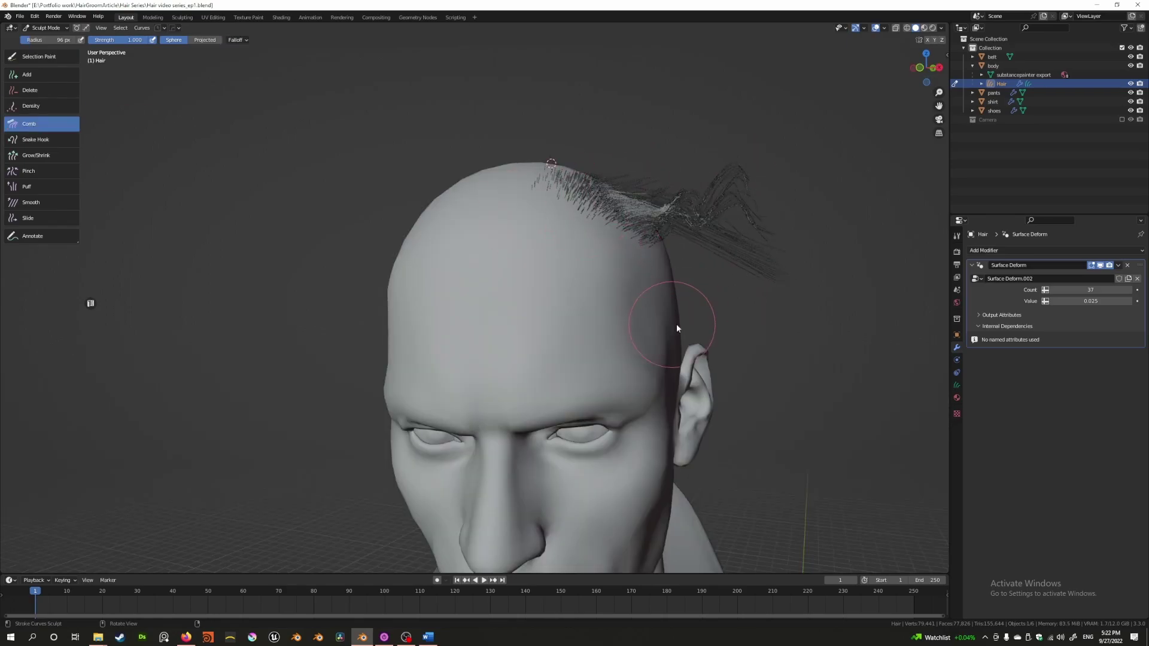
{"action": "mouse_move", "coordinate": [685, 302]}
{"action": "middle_mouse_down"}
{"action": "mouse_move", "coordinate": [668, 309]}
{"action": "mouse_move", "coordinate": [709, 247]}
{"action": "middle_mouse_up"}
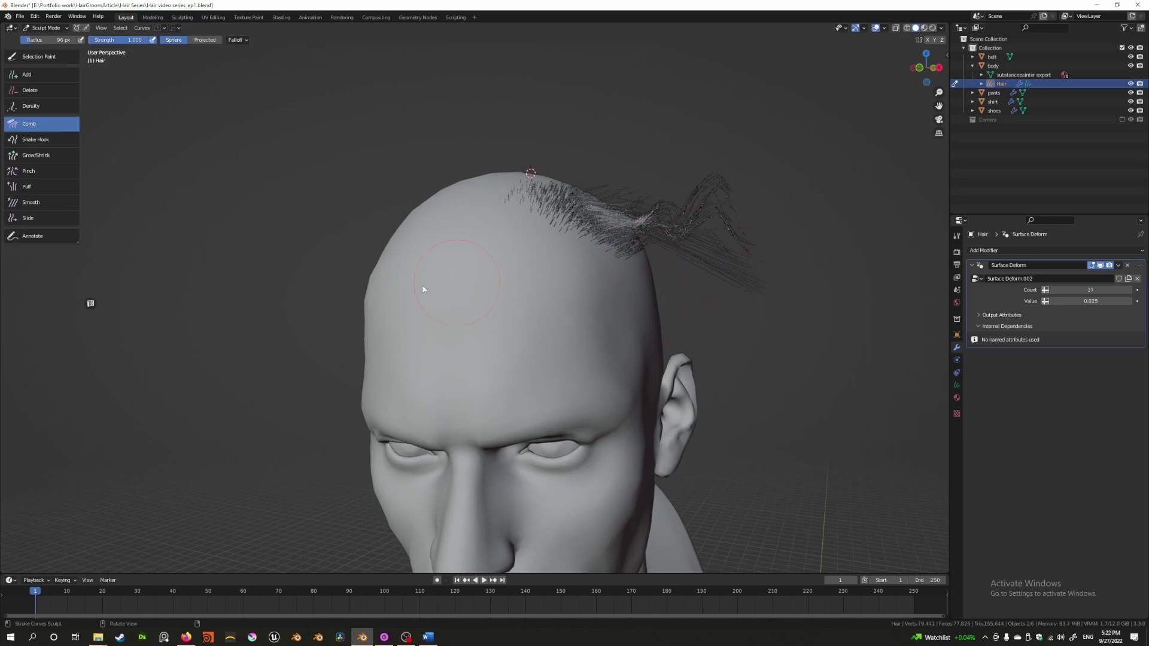
{"action": "key", "text": "k"}
{"action": "mouse_move", "coordinate": [582, 189]}
{"action": "left_mouse_down"}
{"action": "mouse_move", "coordinate": [539, 131]}
{"action": "mouse_move", "coordinate": [386, 113]}
{"action": "left_mouse_up"}
Lengthen the crown strands with the Grow/Shrink brush and move on through the Pinch brush to the Puff brush
{"action": "key", "text": "shift+a"}
{"action": "left_click_drag", "start_coordinate": [533, 188], "coordinate": [498, 253]}
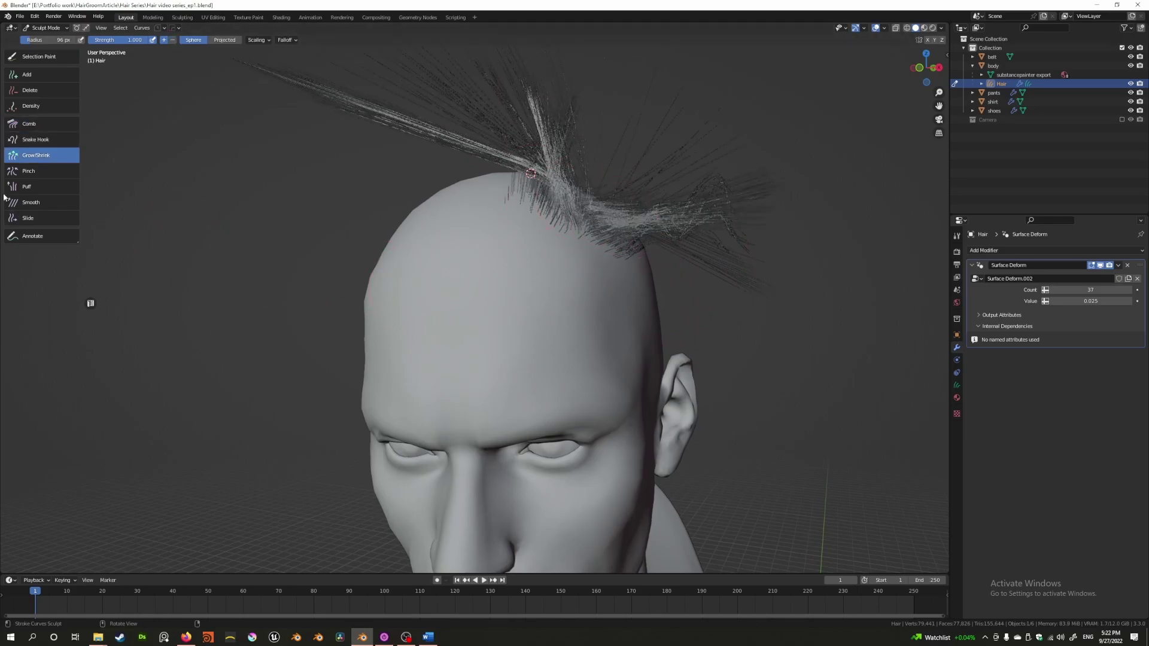
{"action": "key", "text": "p"}
{"action": "scroll", "coordinate": [586, 199], "scroll_direction": "down", "scroll_amount": 3}
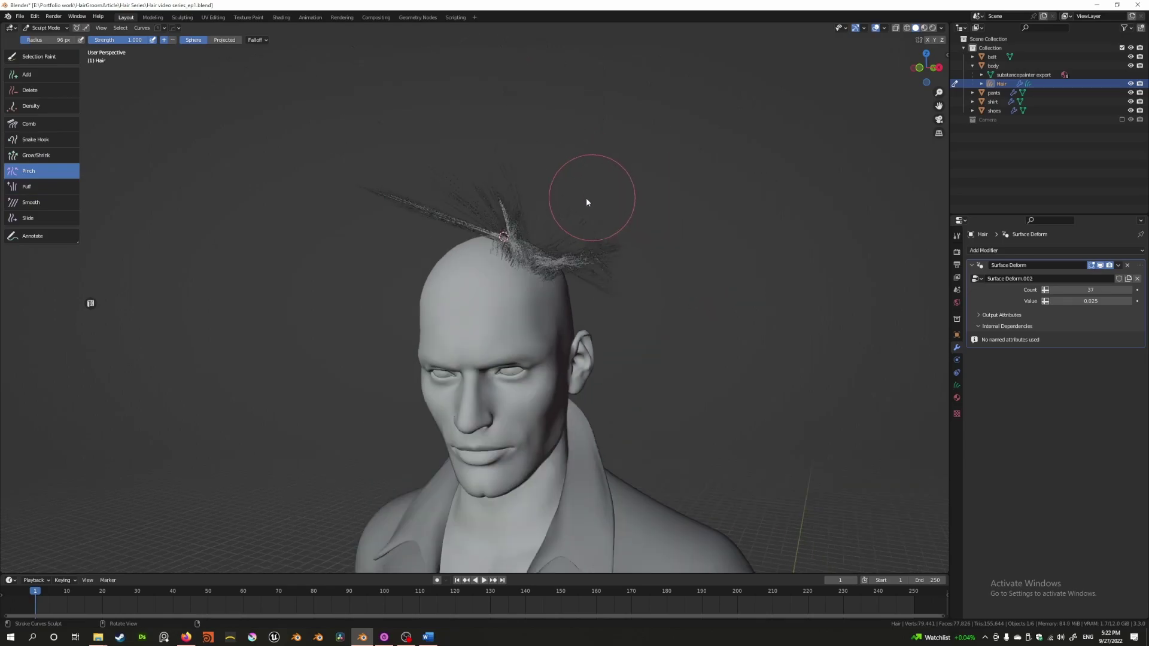
{"action": "scroll", "coordinate": [482, 212], "scroll_direction": "up", "scroll_amount": 3}
{"action": "middle_click_drag", "start_coordinate": [547, 229], "coordinate": [461, 365]}
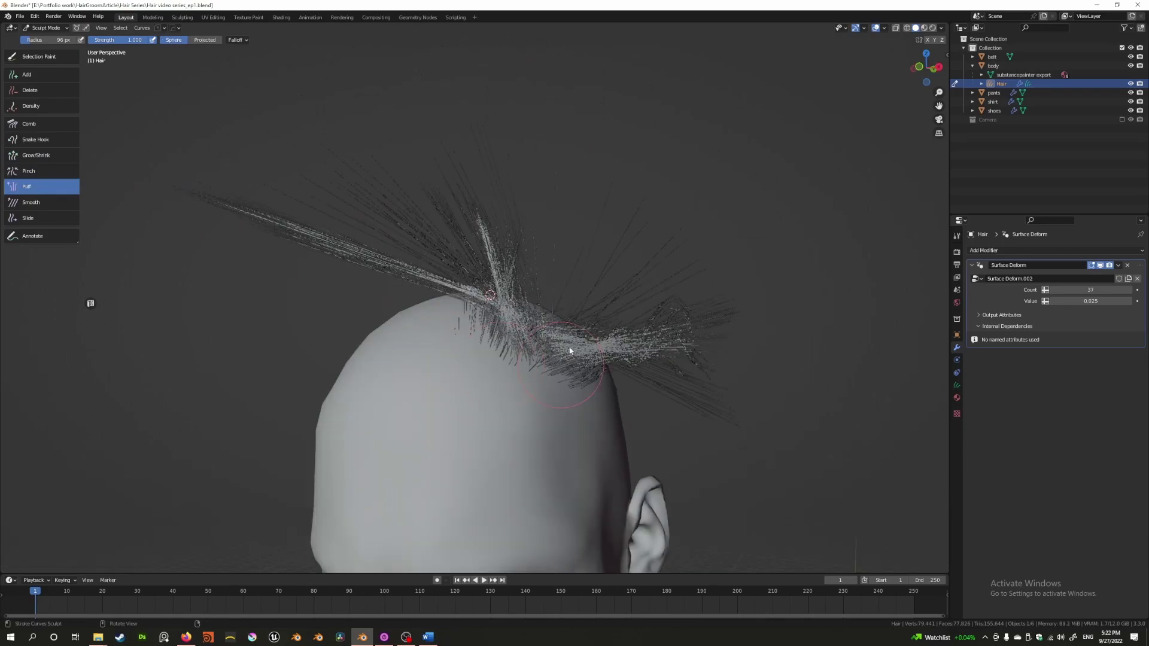
Shift the hair roots across the scalp toward the front of the head with the Slide brush
{"action": "key", "text": "s"}
{"action": "key", "text": "s"}
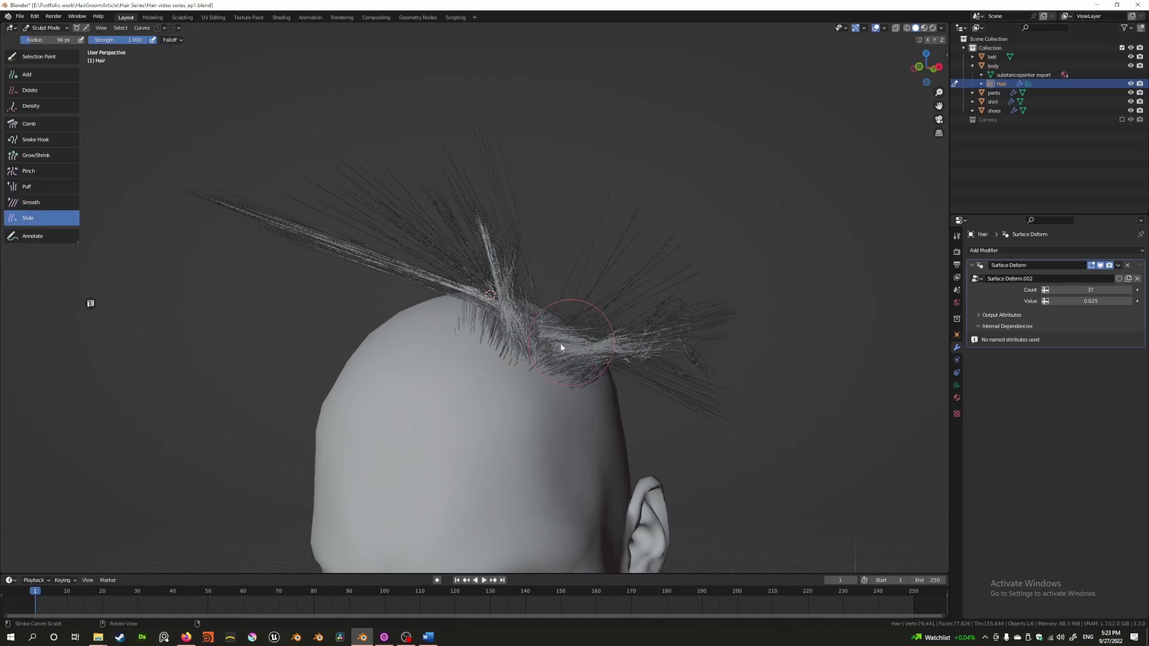
{"action": "left_click_drag", "start_coordinate": [561, 346], "coordinate": [501, 360]}
{"action": "middle_click_drag", "start_coordinate": [502, 363], "coordinate": [455, 358]}
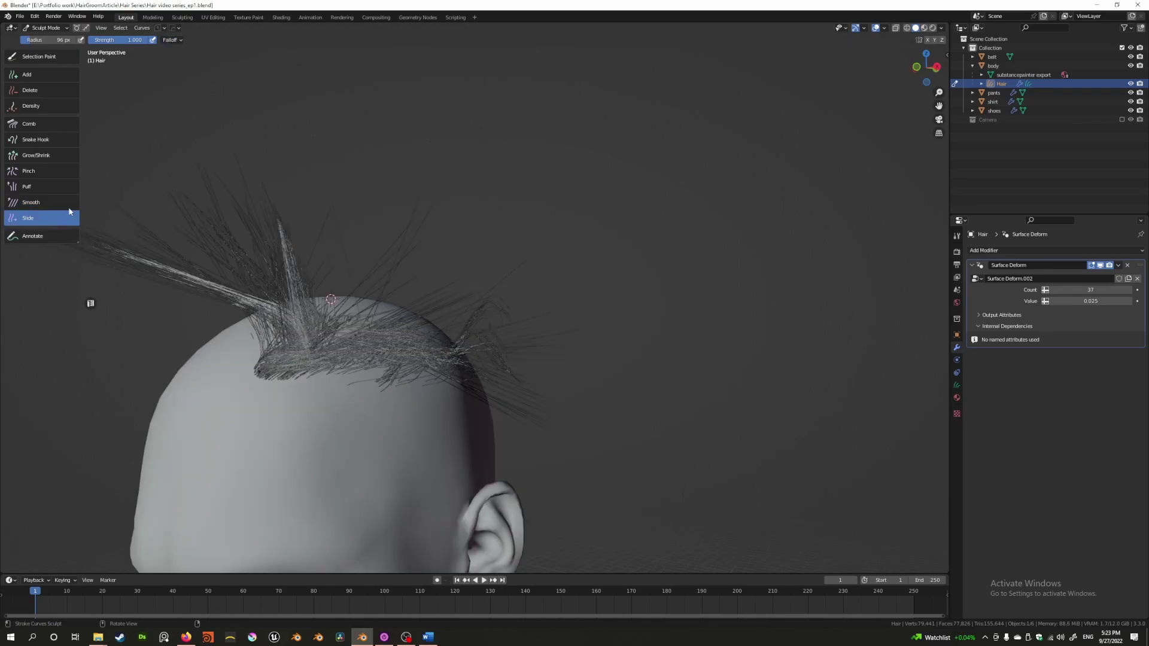
Paint a control-point selection over the hair strands with the Selection Paint brush
{"action": "left_click", "coordinate": [37, 56]}
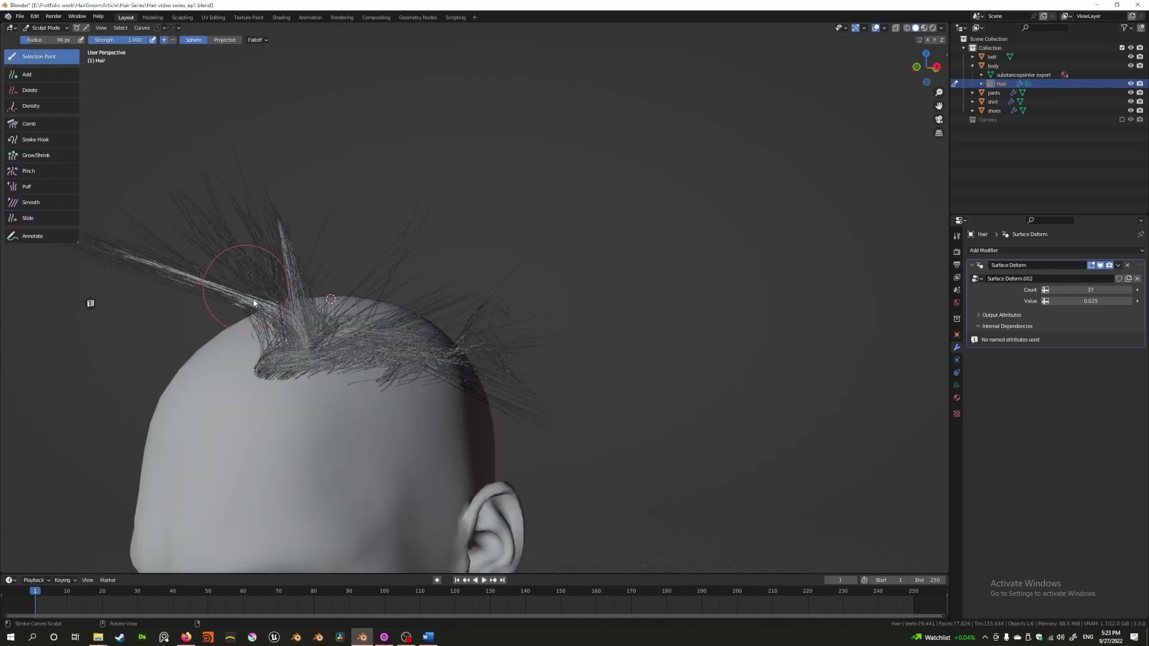
{"action": "left_click_drag", "start_coordinate": [274, 363], "coordinate": [295, 379]}
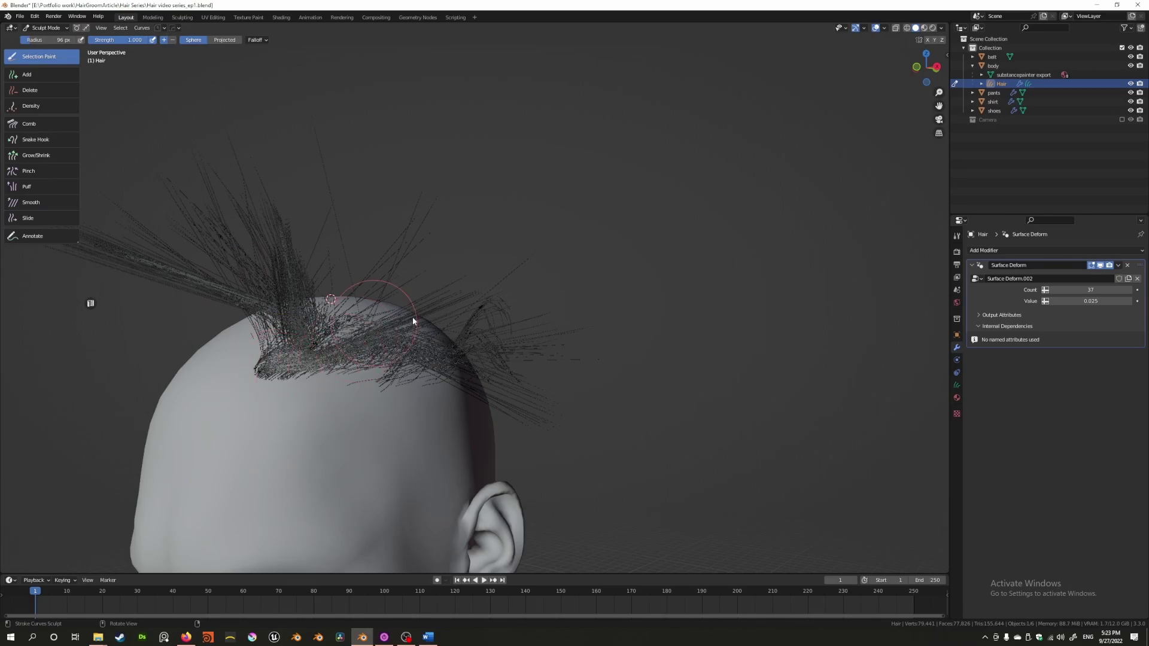
{"action": "mouse_move", "coordinate": [413, 317]}
{"action": "left_mouse_down"}
{"action": "mouse_move", "coordinate": [456, 386]}
{"action": "mouse_move", "coordinate": [225, 267]}
{"action": "mouse_move", "coordinate": [243, 324]}
{"action": "mouse_move", "coordinate": [215, 280]}
{"action": "left_mouse_up"}
Switch the selection mode to whole curves and paint a selection across the hair patch
{"action": "left_click", "coordinate": [85, 28]}
{"action": "left_click_drag", "start_coordinate": [257, 335], "coordinate": [317, 383]}
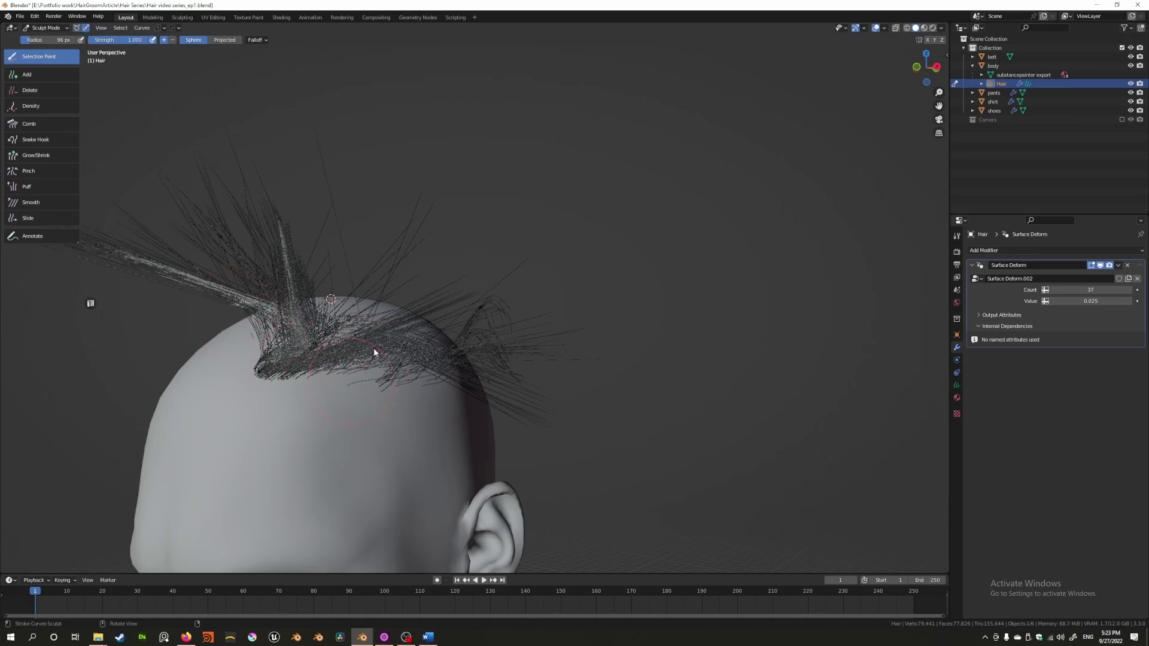
{"action": "mouse_move", "coordinate": [373, 352]}
{"action": "left_mouse_down"}
{"action": "mouse_move", "coordinate": [426, 328]}
{"action": "mouse_move", "coordinate": [485, 401]}
{"action": "mouse_move", "coordinate": [315, 333]}
{"action": "mouse_move", "coordinate": [223, 315]}
{"action": "left_mouse_up"}
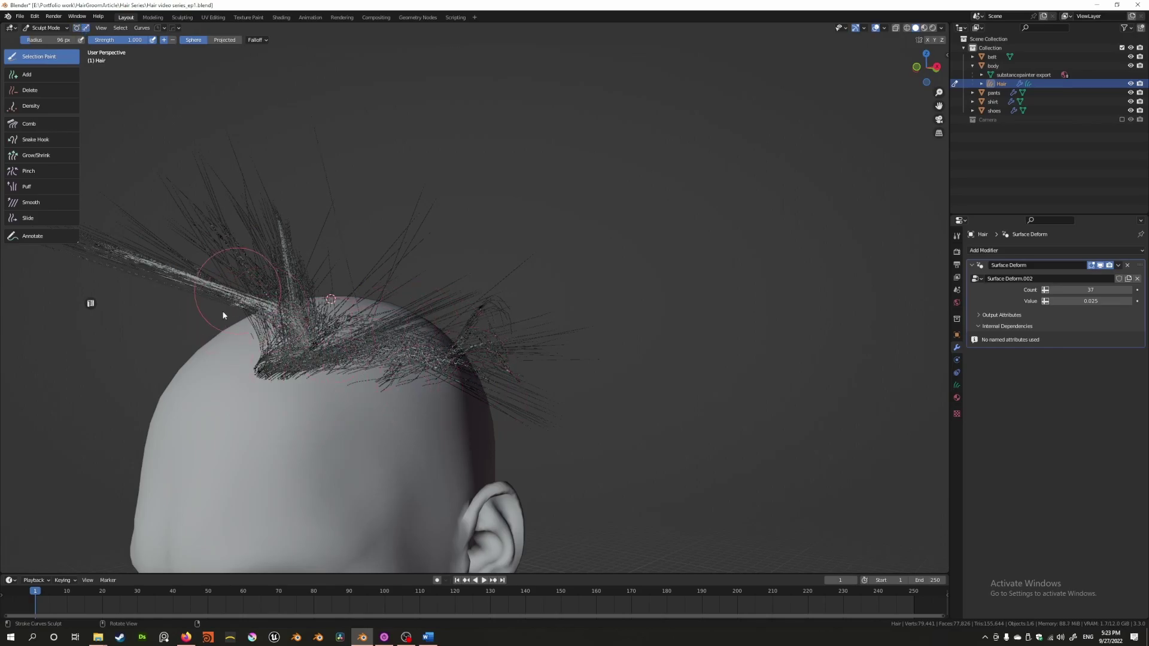
{"action": "middle_click_drag", "start_coordinate": [397, 375], "coordinate": [484, 267]}
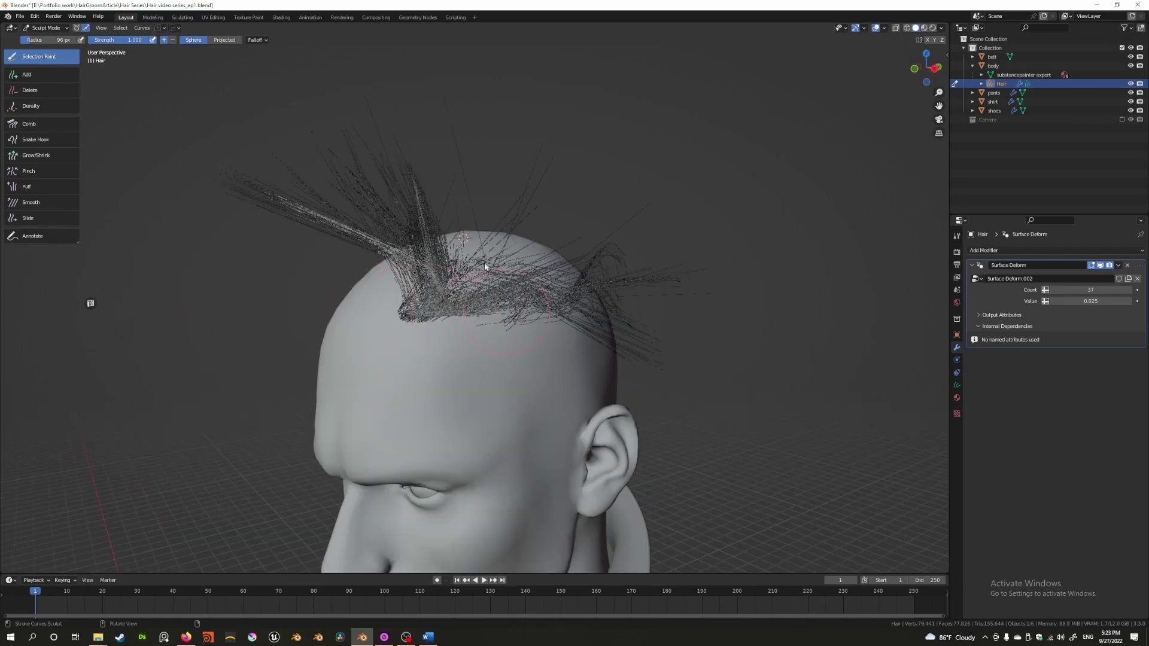
Alternate between deselecting and selecting all of the hair curves, trying the selection commands on the patch
{"action": "key", "text": "alt+a"}
{"action": "key", "text": "a"}
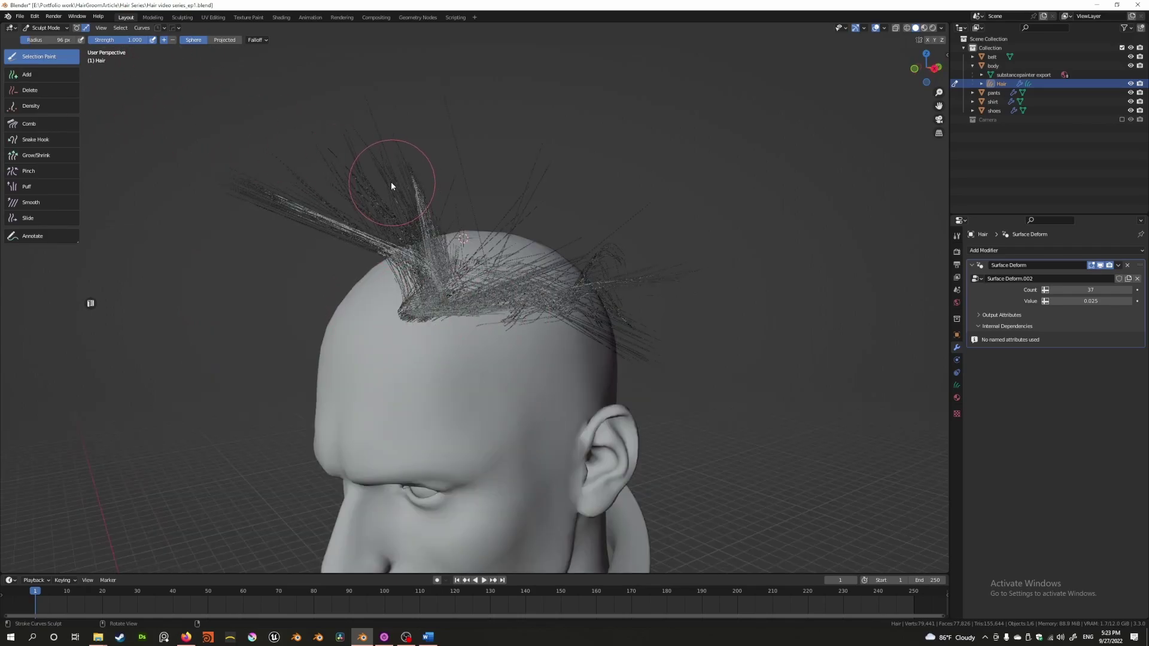
{"action": "key", "text": "alt+a"}
{"action": "key", "text": "a"}
{"action": "left_click", "coordinate": [127, 27]}
{"action": "left_click", "coordinate": [141, 51]}
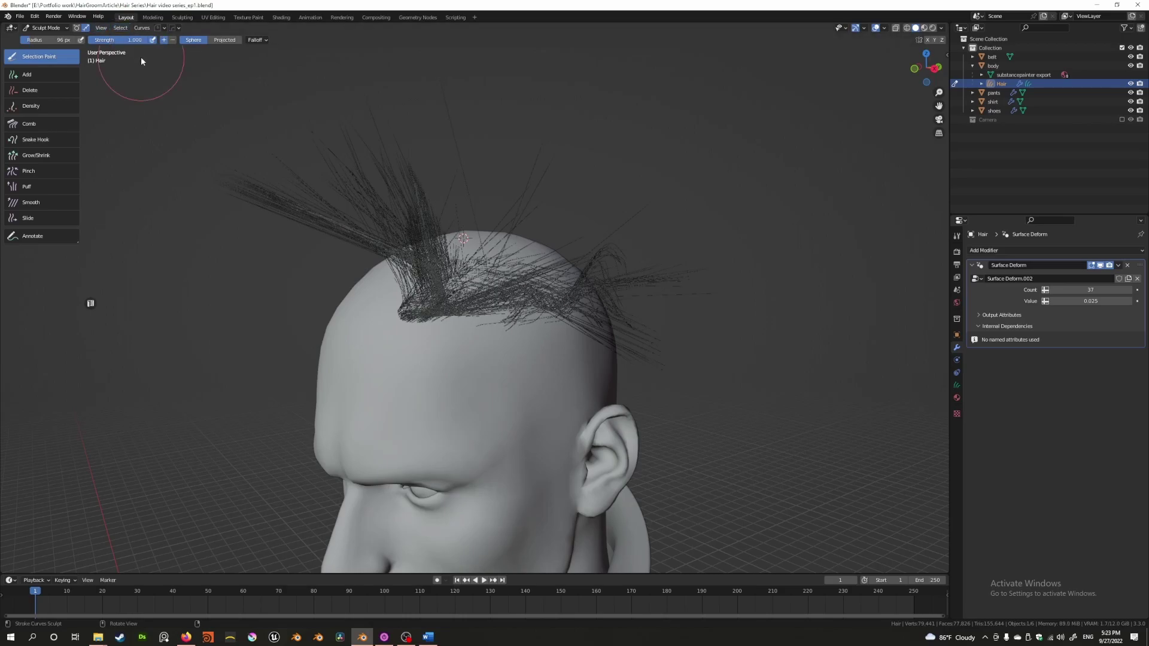
{"action": "left_click", "coordinate": [124, 27]}
{"action": "left_click", "coordinate": [133, 66]}
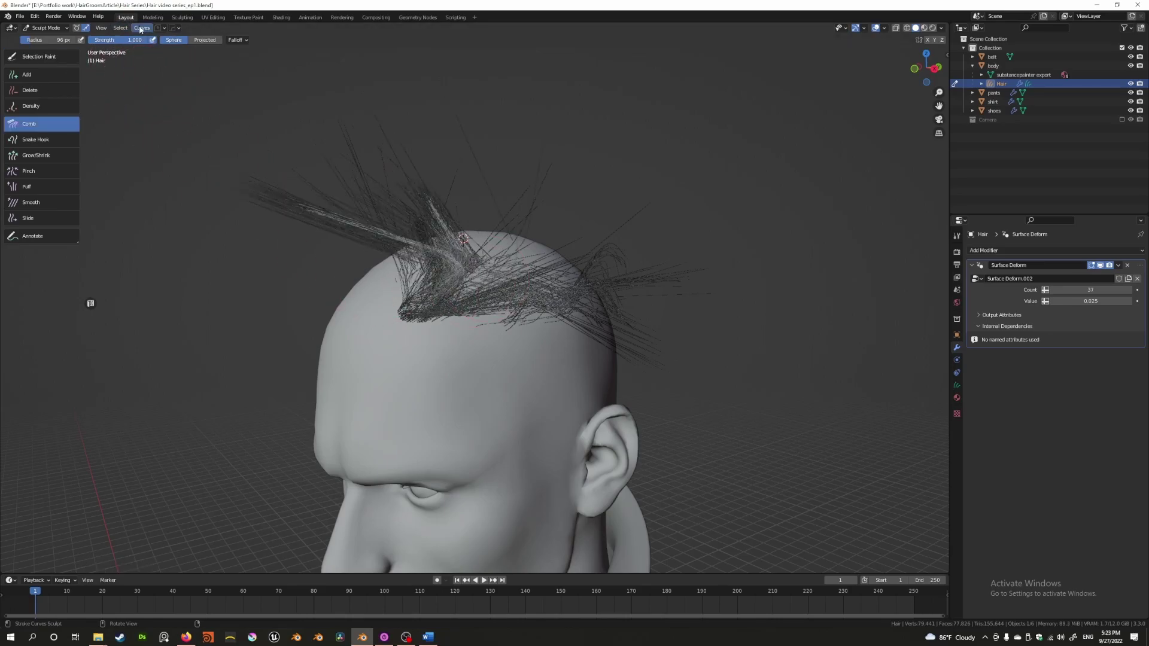
Snap the hair curves to the deformed surface and to the nearest surface
{"action": "left_click", "coordinate": [140, 29]}
{"action": "middle_click_drag", "start_coordinate": [435, 296], "coordinate": [359, 209]}
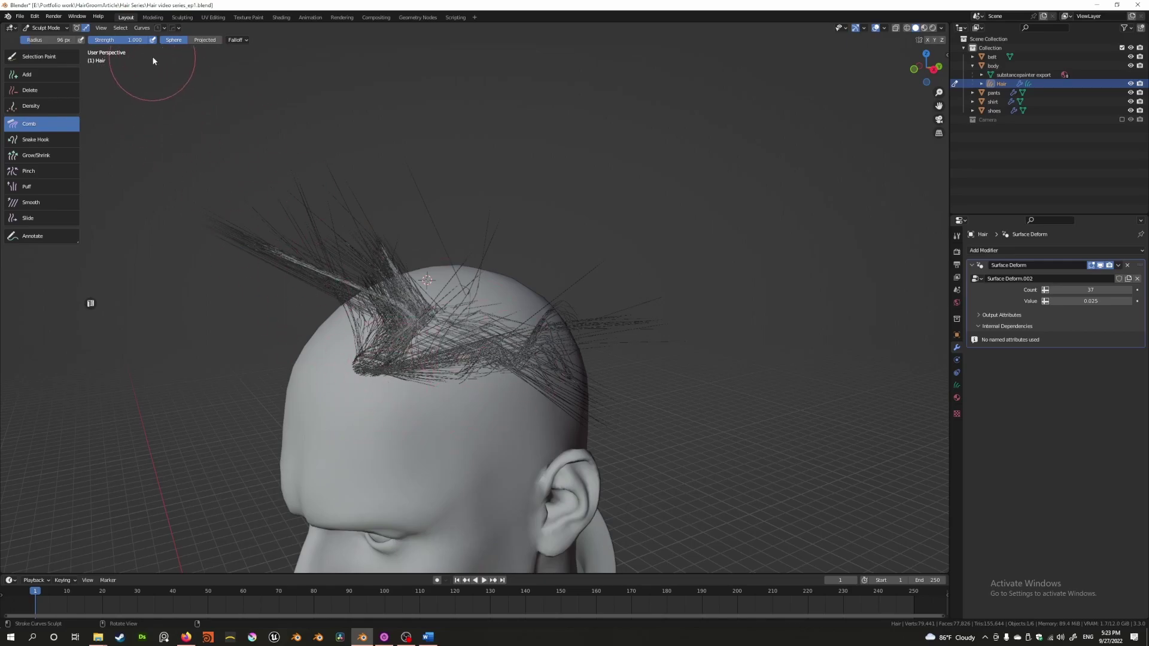
{"action": "left_click", "coordinate": [142, 28]}
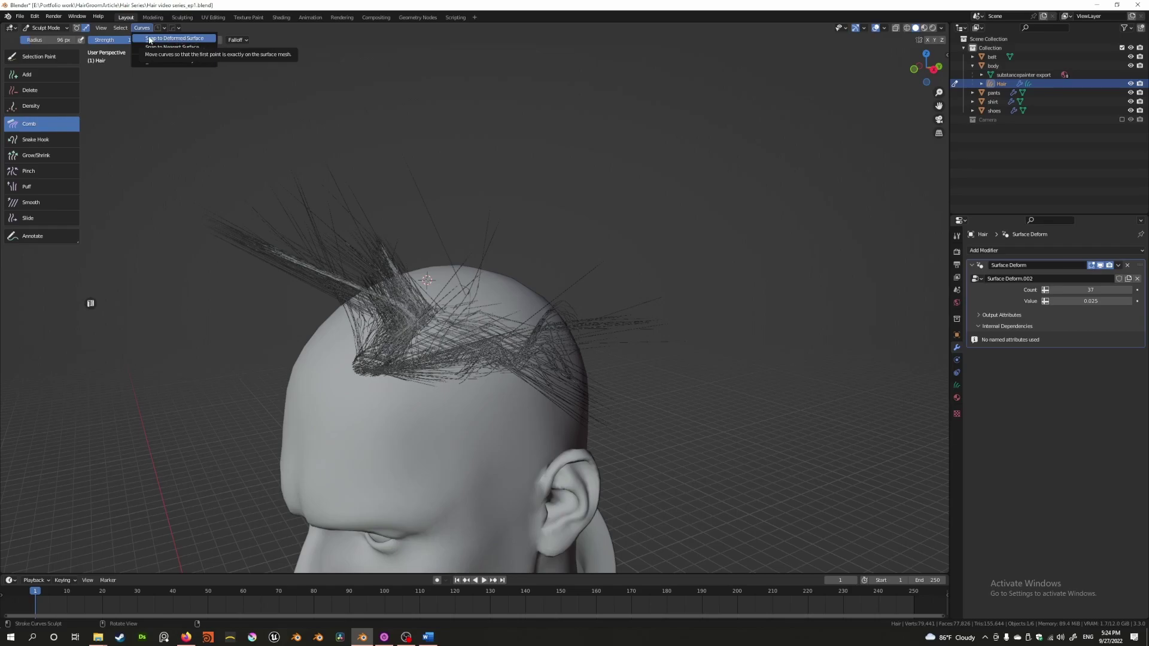
{"action": "left_click", "coordinate": [162, 38]}
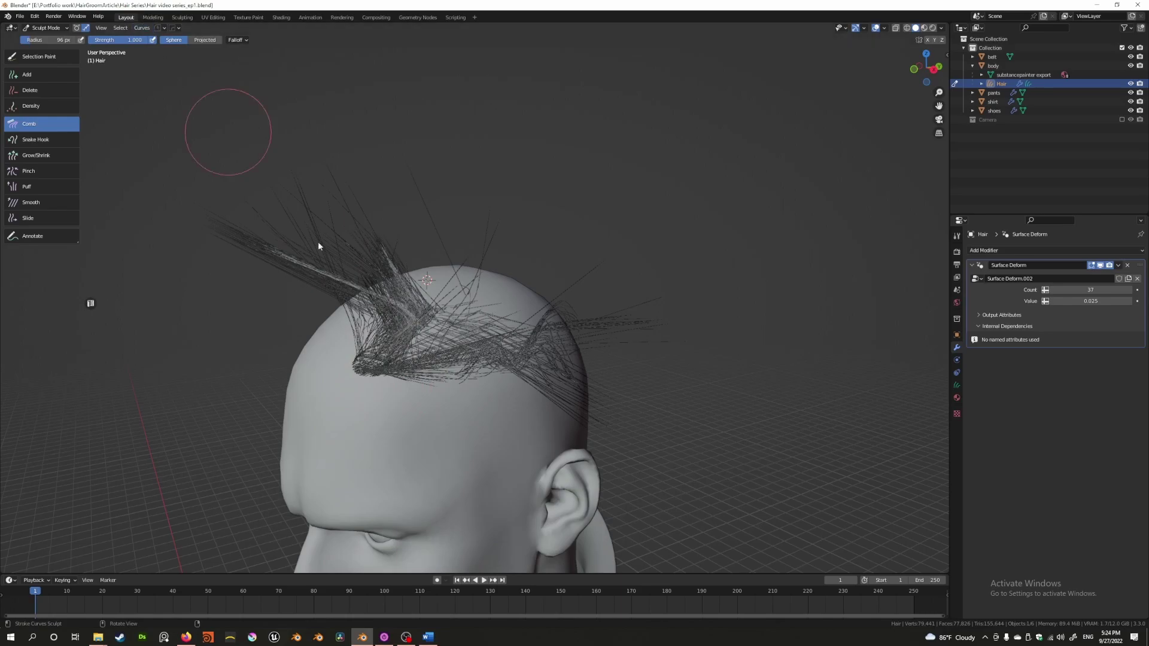
{"action": "left_click", "coordinate": [143, 28]}
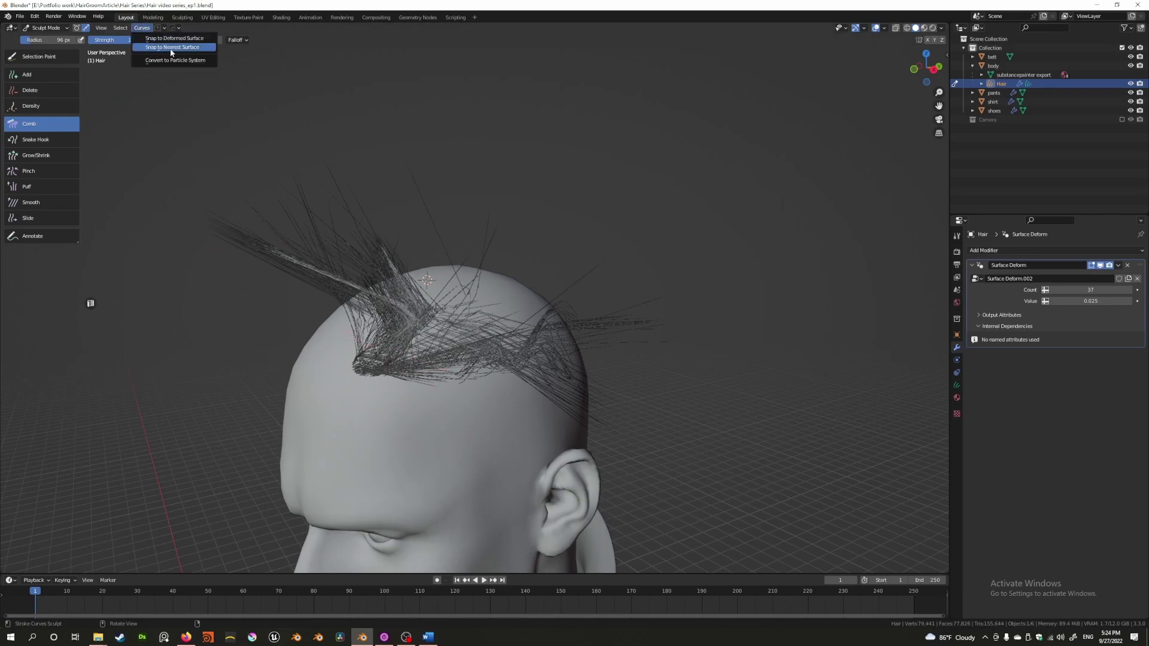
{"action": "left_click", "coordinate": [202, 48]}
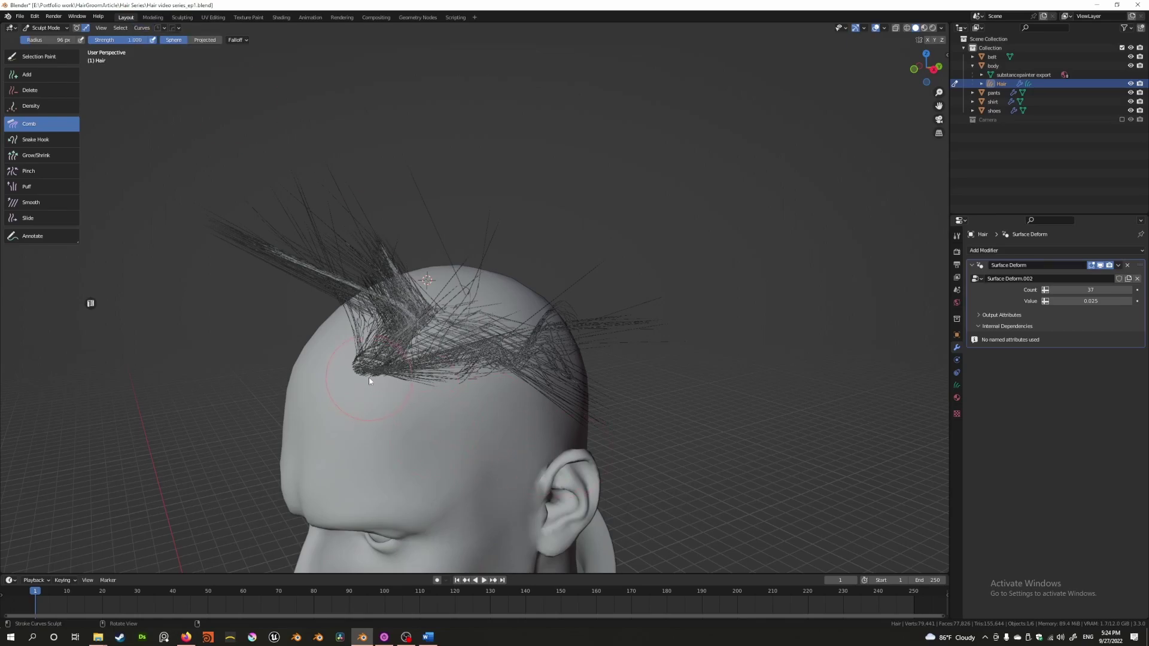
Examine the option for converting the hair curves to a particle system
{"action": "left_click", "coordinate": [136, 28]}
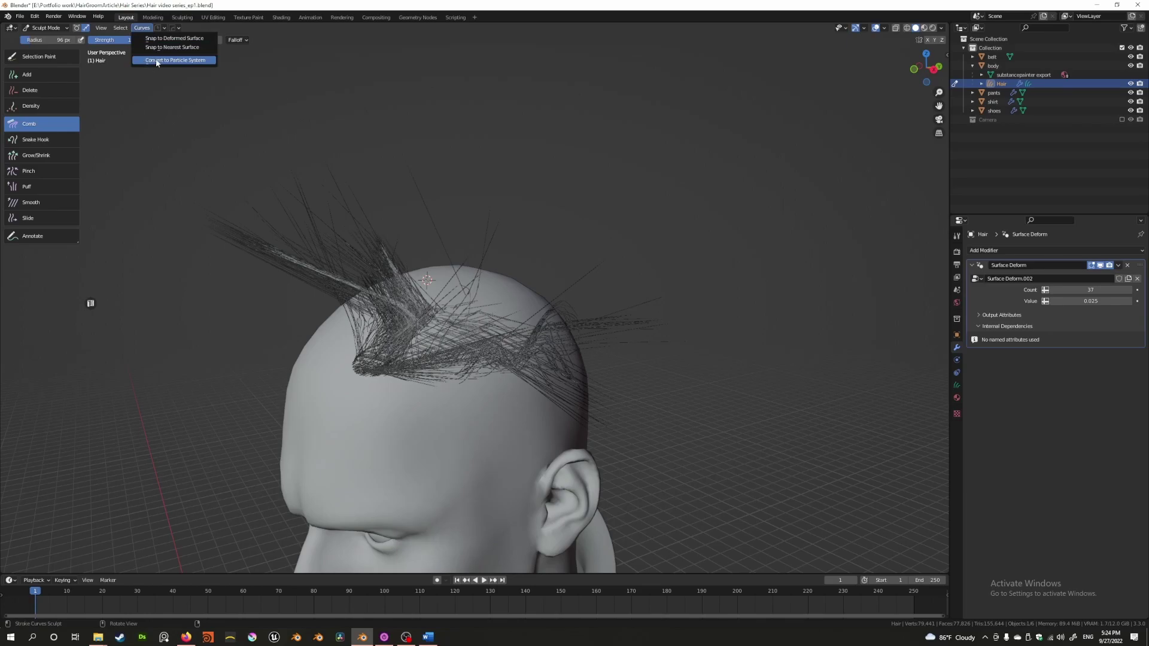
{"action": "left_click", "coordinate": [190, 64]}
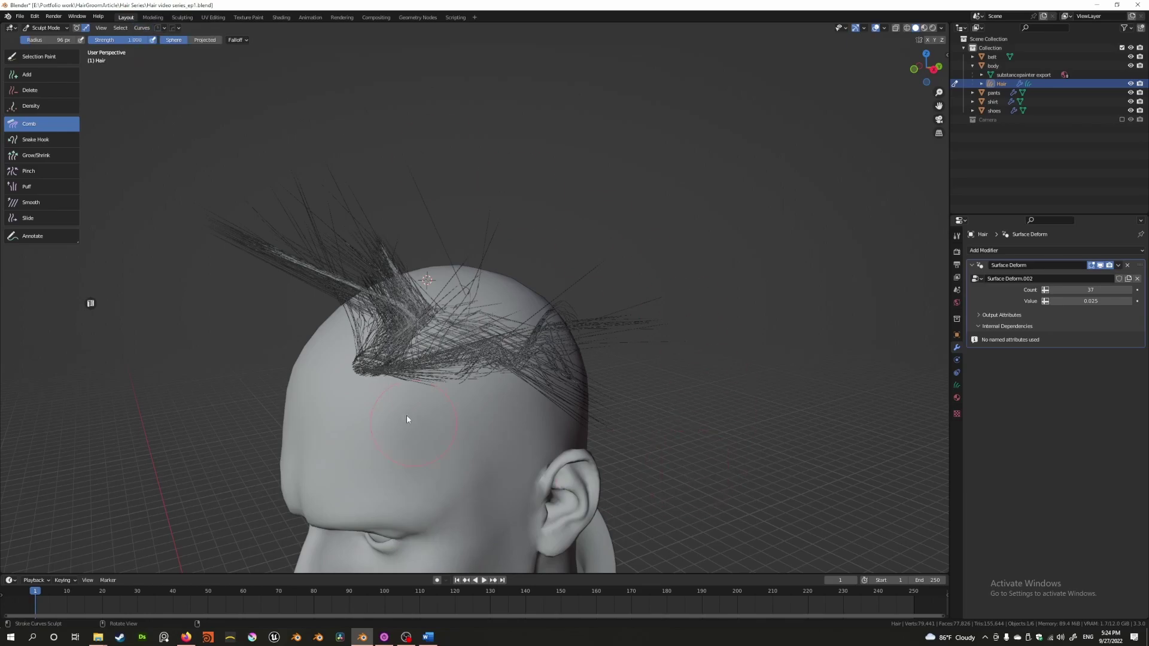
{"action": "middle_click_drag", "start_coordinate": [407, 414], "coordinate": [425, 396]}
{"action": "mouse_move", "coordinate": [591, 387]}
{"action": "middle_mouse_down"}
{"action": "mouse_move", "coordinate": [512, 405]}
{"action": "mouse_move", "coordinate": [595, 381]}
{"action": "middle_mouse_up"}
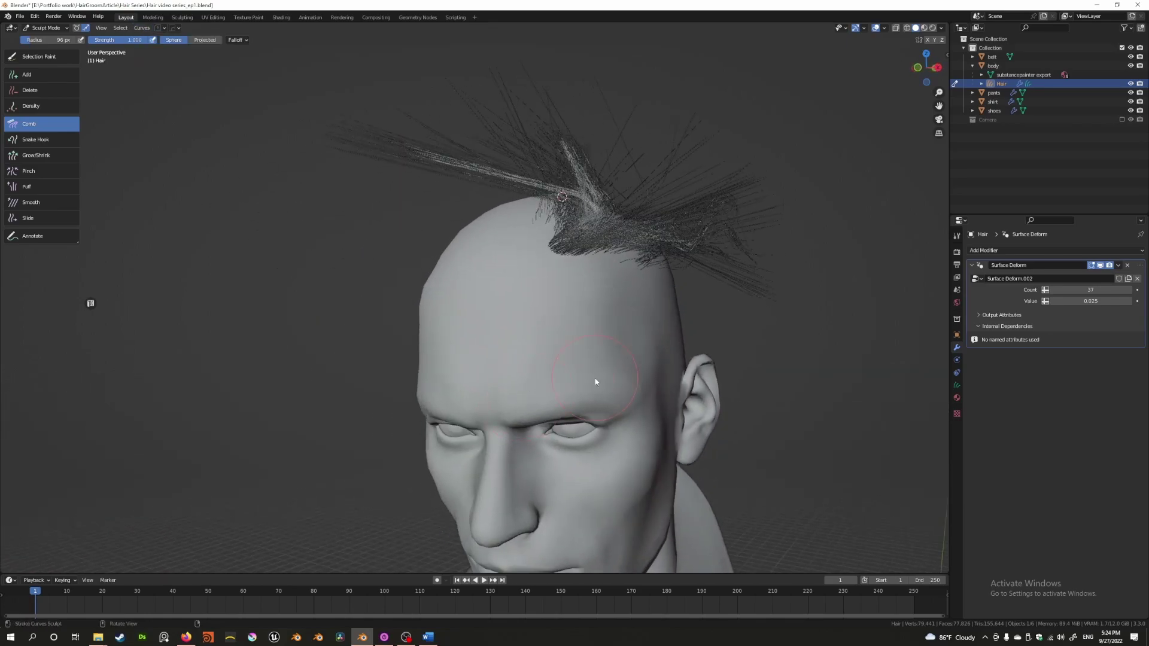
{"action": "left_click", "coordinate": [142, 27]}
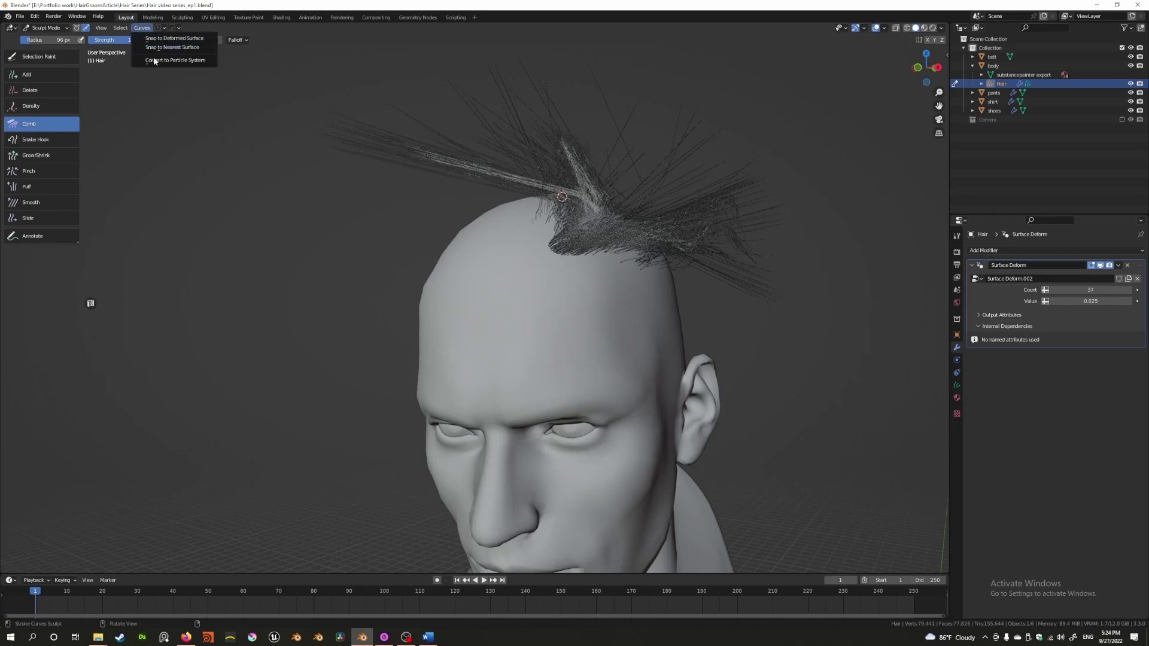
{"action": "middle_click_drag", "start_coordinate": [644, 249], "coordinate": [817, 293]}
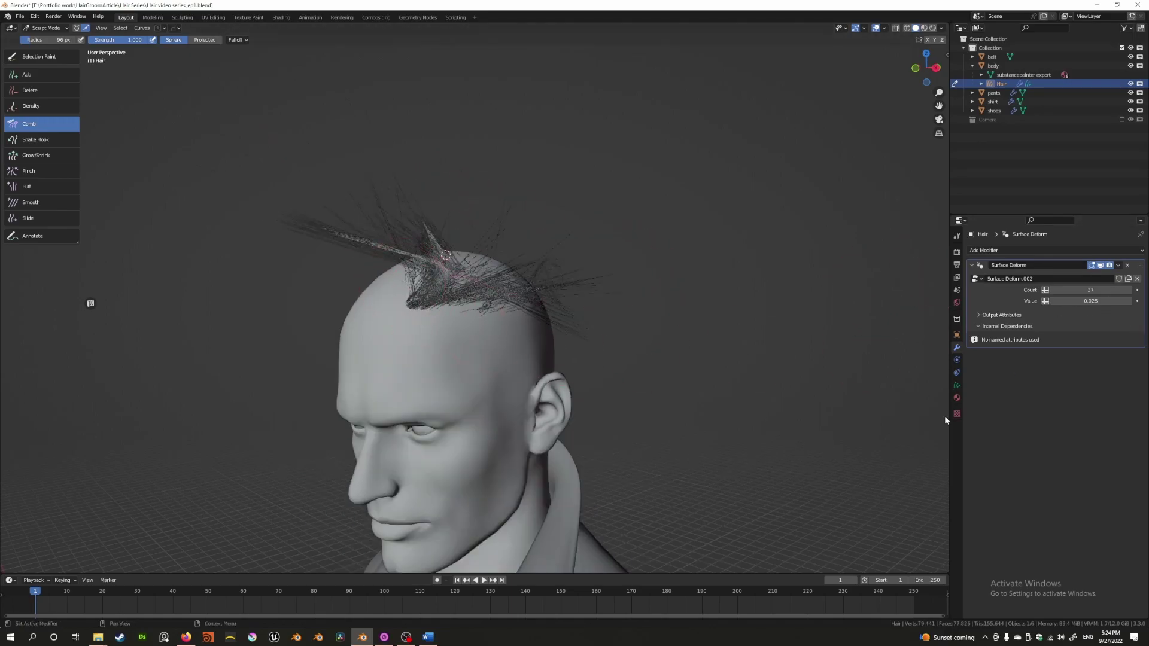
Return the Hair object from Object Mode to Sculpt Mode and frame the front hairline closely
{"action": "middle_click_drag", "start_coordinate": [443, 263], "coordinate": [474, 356]}
{"action": "middle_click_drag", "start_coordinate": [359, 351], "coordinate": [421, 363]}
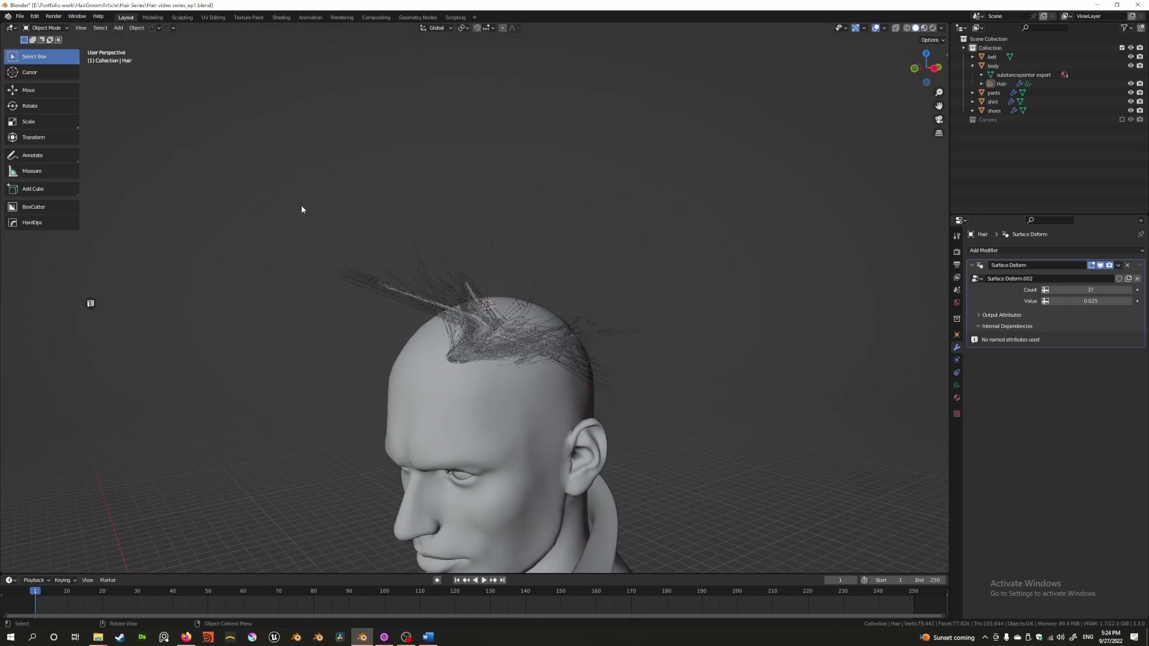
{"action": "left_click", "coordinate": [46, 28]}
{"action": "left_click", "coordinate": [38, 55]}
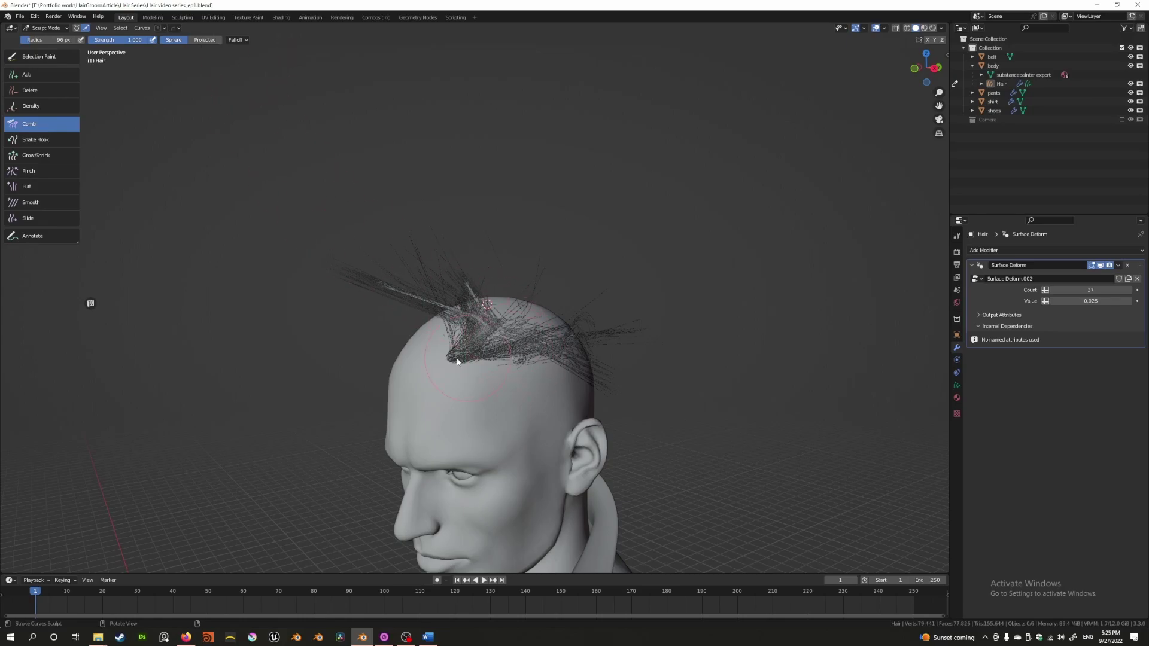
{"action": "scroll", "coordinate": [482, 362], "scroll_direction": "up", "scroll_amount": 2}
{"action": "scroll", "coordinate": [481, 358], "scroll_direction": "up", "scroll_amount": 3}
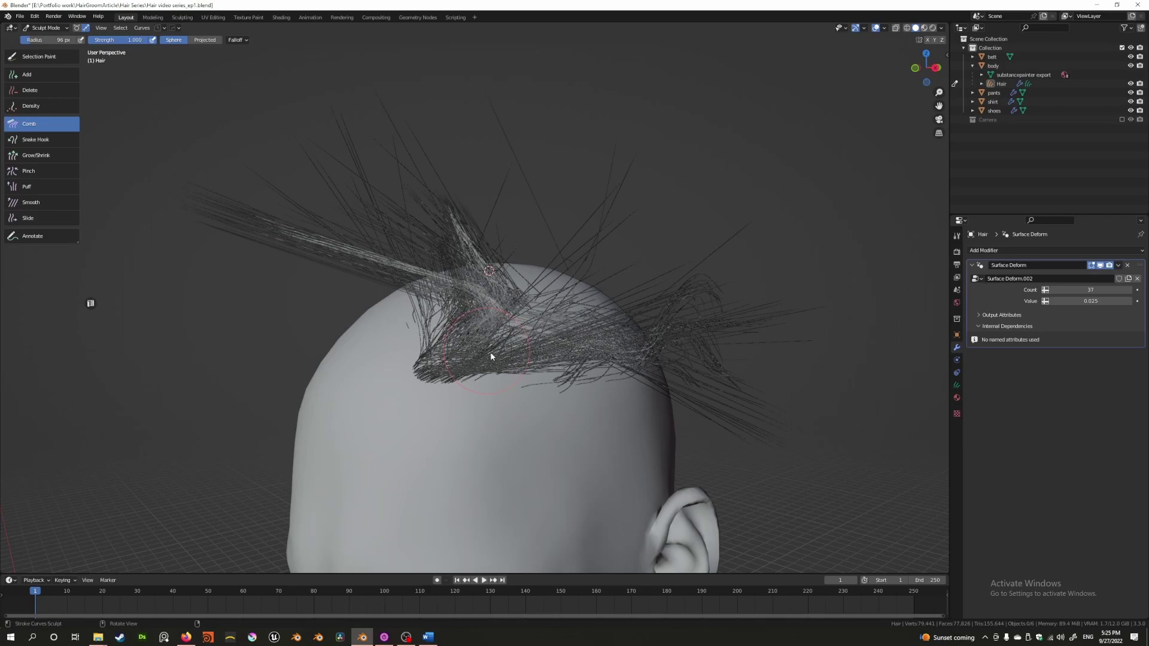
{"action": "middle_click_drag", "start_coordinate": [476, 342], "coordinate": [491, 353]}
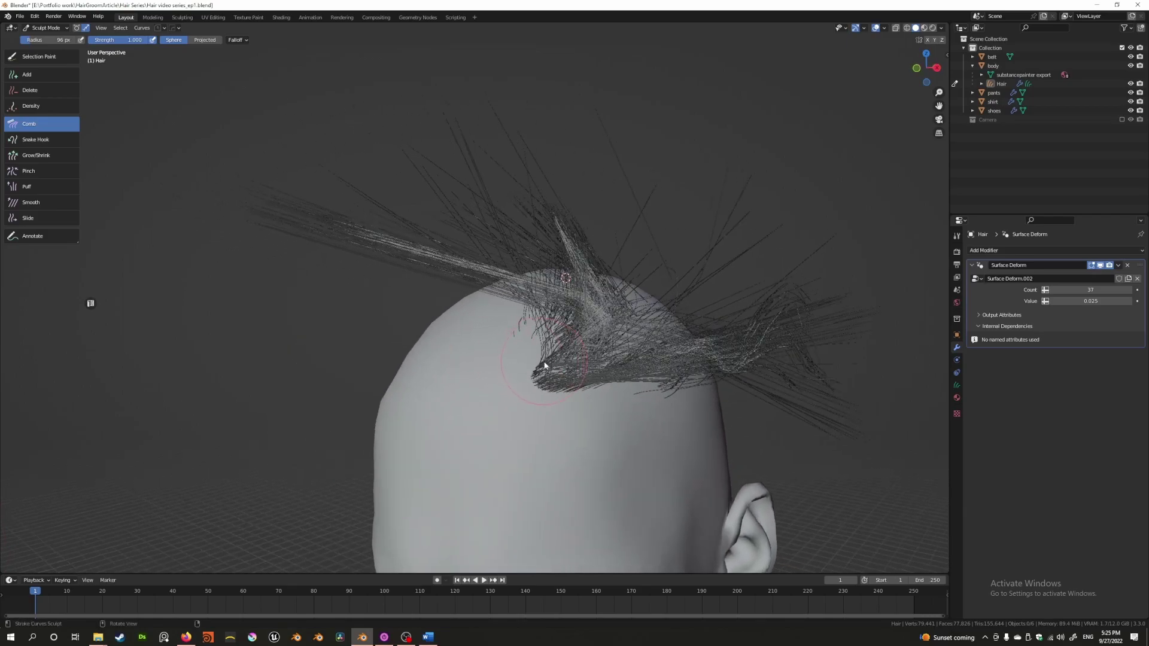